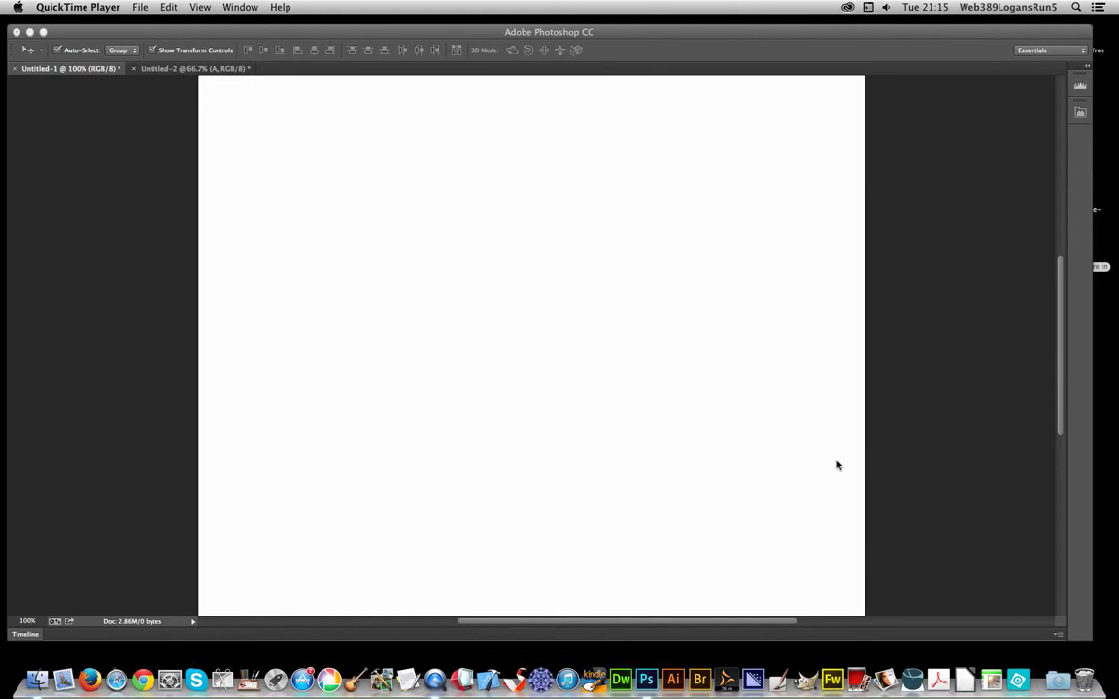
# Step: Activate the Photoshop window showing the blank white Untitled-1 canvas
pyautogui.click(693, 40)
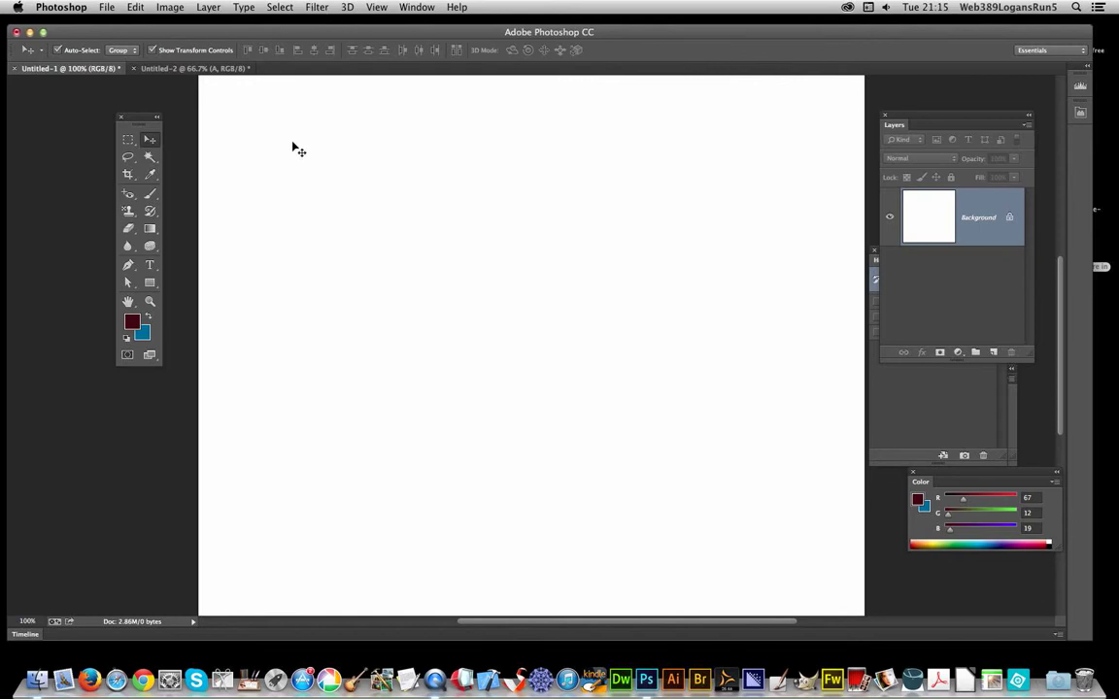
# Step: Cover the white canvas with 207.11% monochromatic Gaussian noise, then switch to the Move tool
pyautogui.click(318, 8)
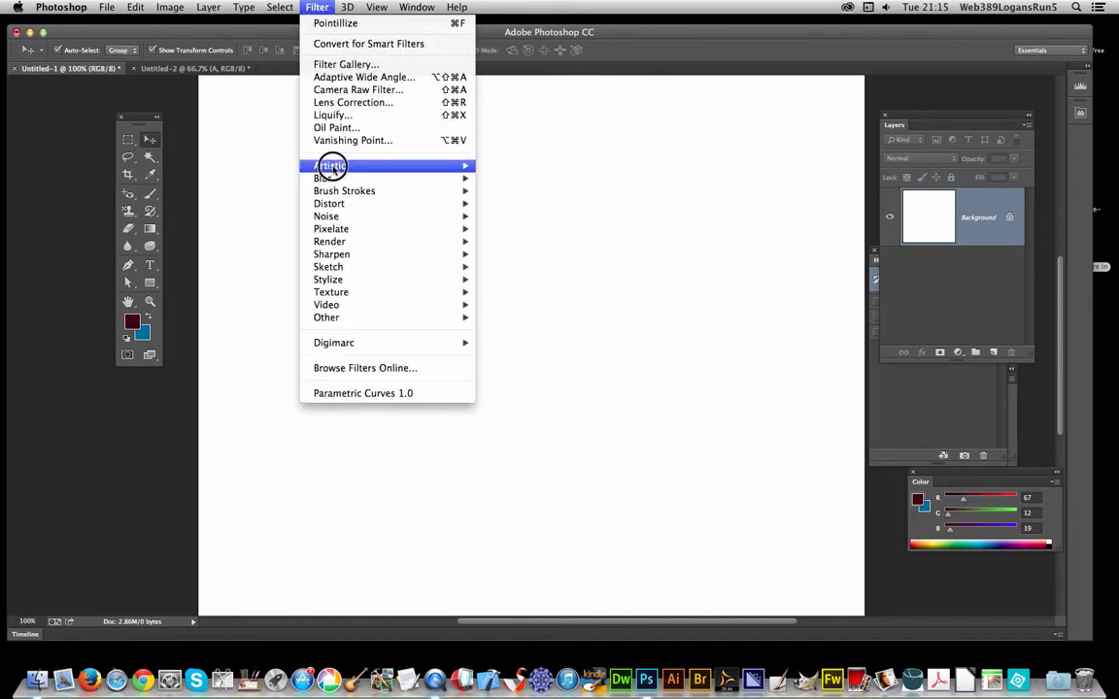
pyautogui.moveTo(337, 215)
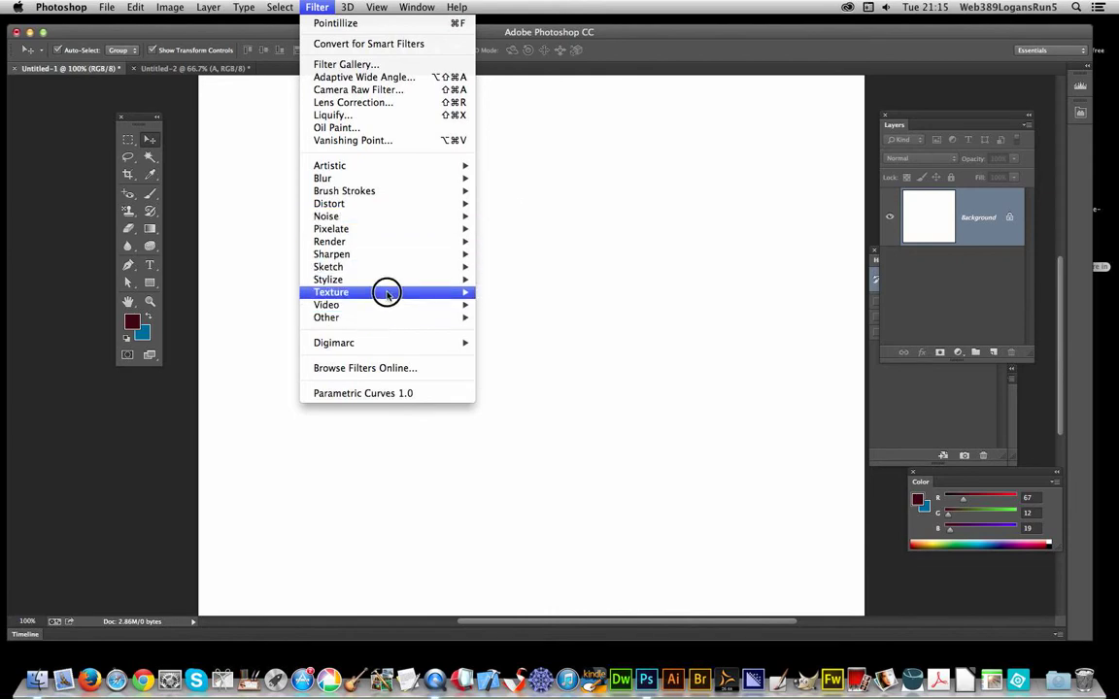
pyautogui.moveTo(387, 293)
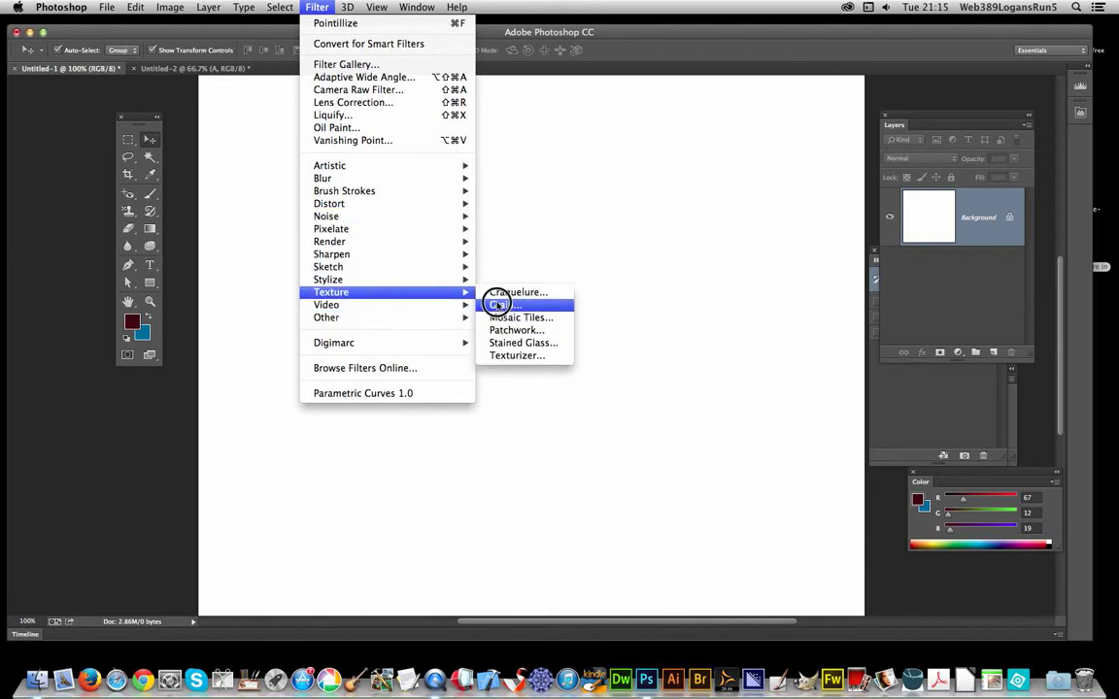
pyautogui.moveTo(396, 217)
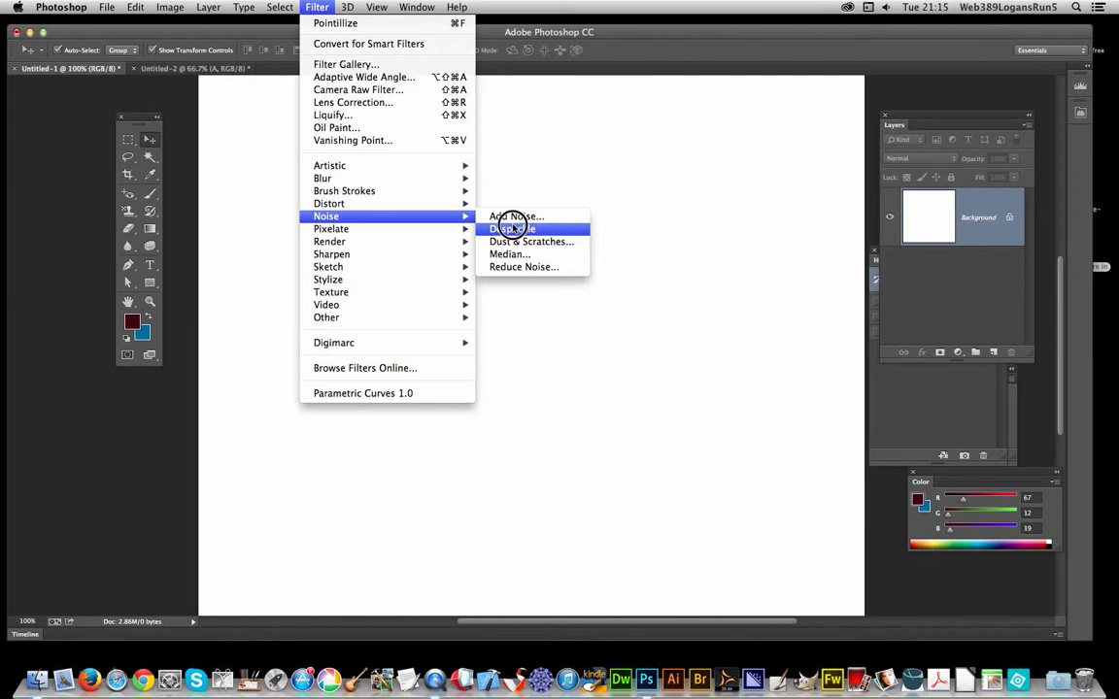
pyautogui.click(514, 216)
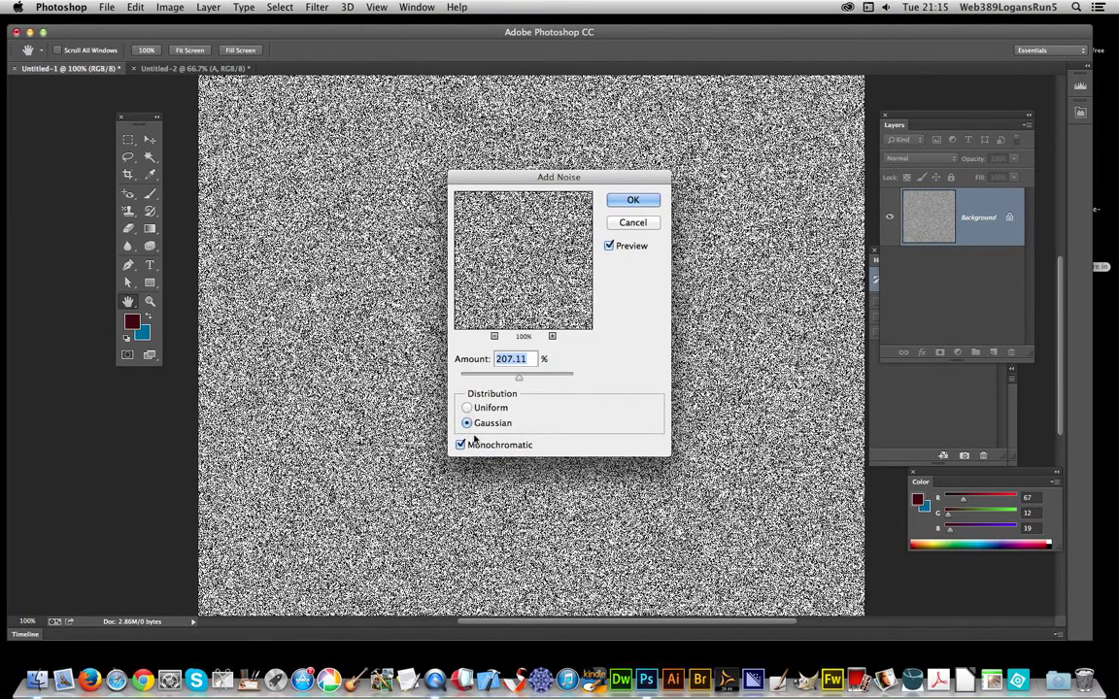
pyautogui.click(611, 201)
pyautogui.press('v')
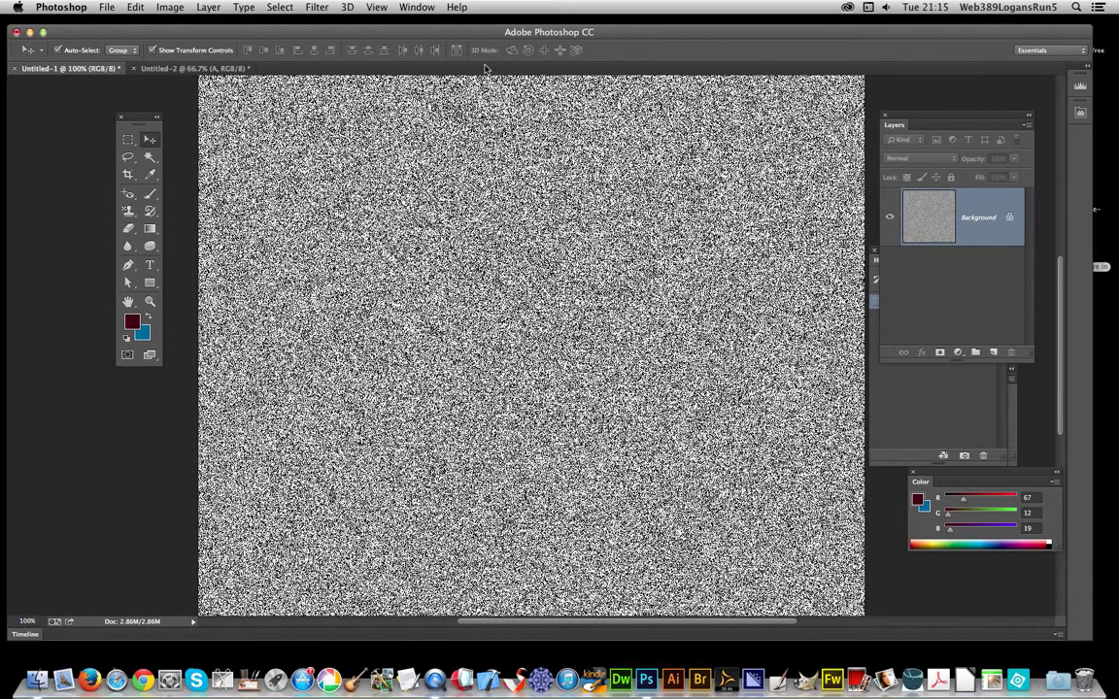
# Step: Apply Poster Edges to the noise with edge thickness 9, intensity 10 and posterization 3
pyautogui.click(331, 9)
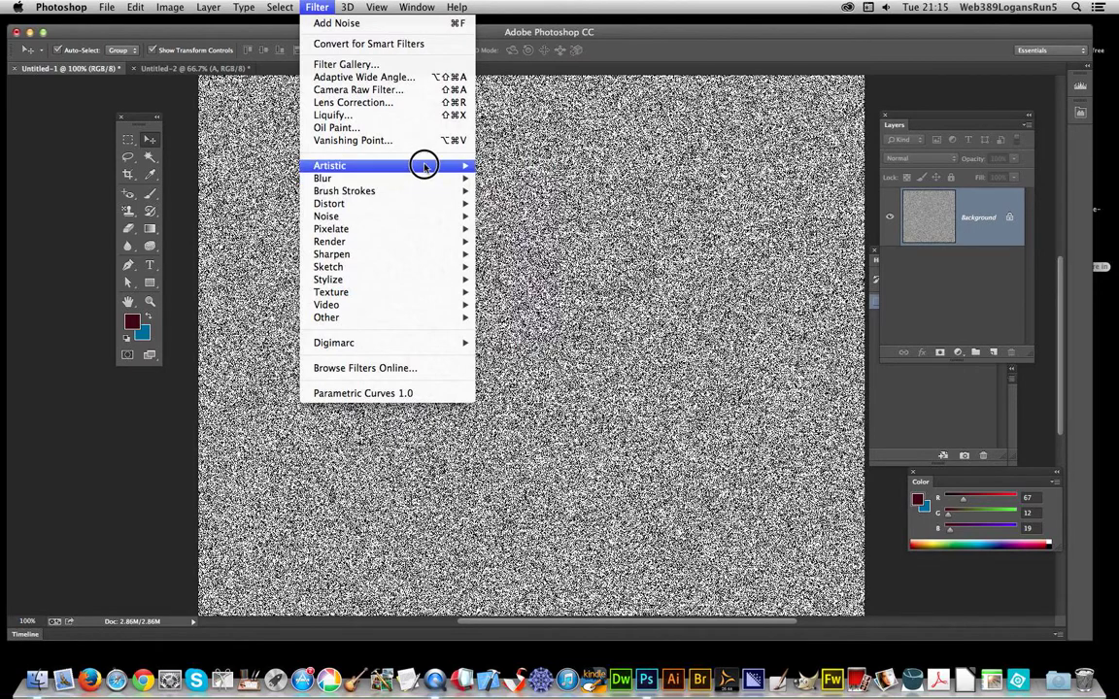
pyautogui.moveTo(425, 167)
pyautogui.click(537, 282)
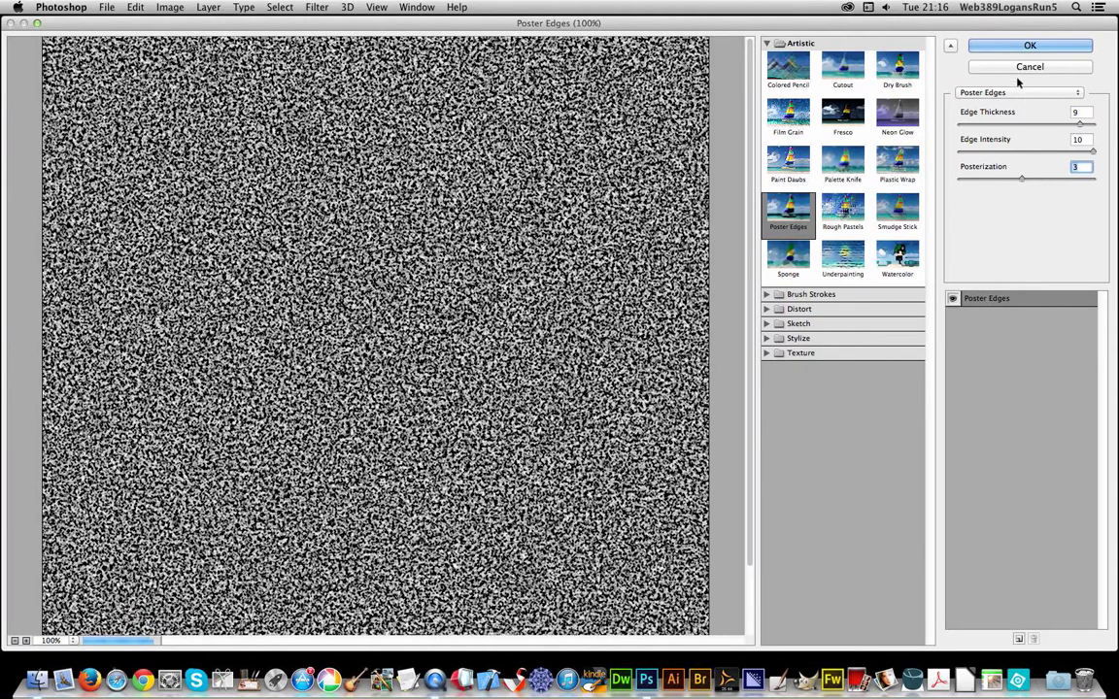
pyautogui.click(1008, 45)
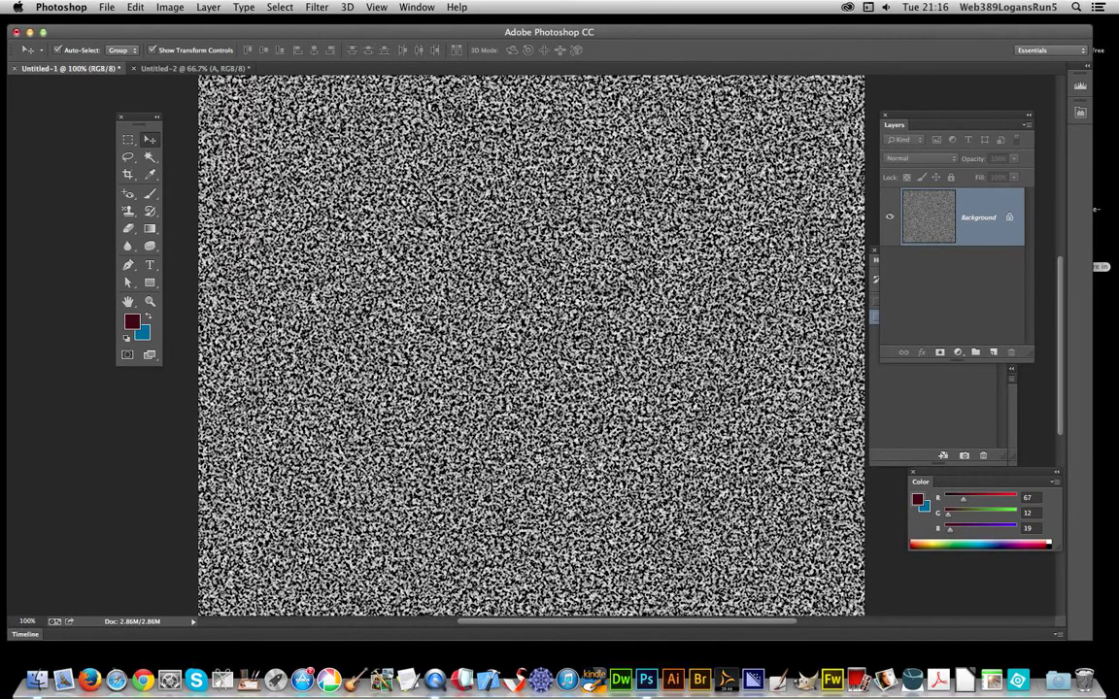
# Step: Apply the Pointillize filter at cell size 9 to the noisy image
pyautogui.click(317, 7)
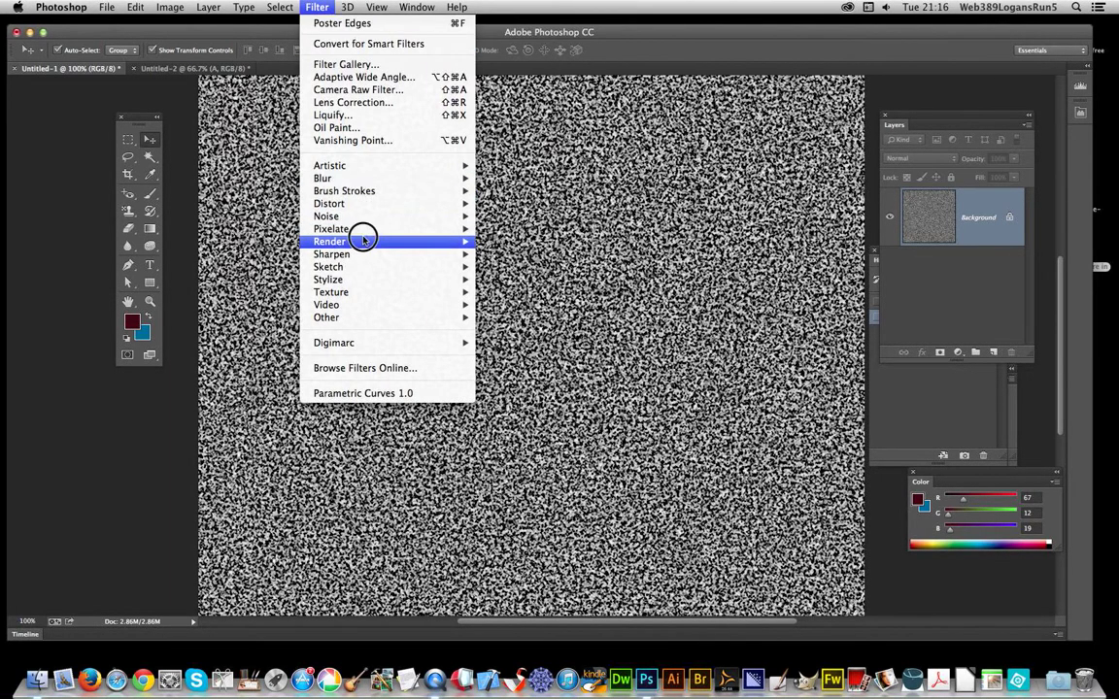
pyautogui.moveTo(368, 229)
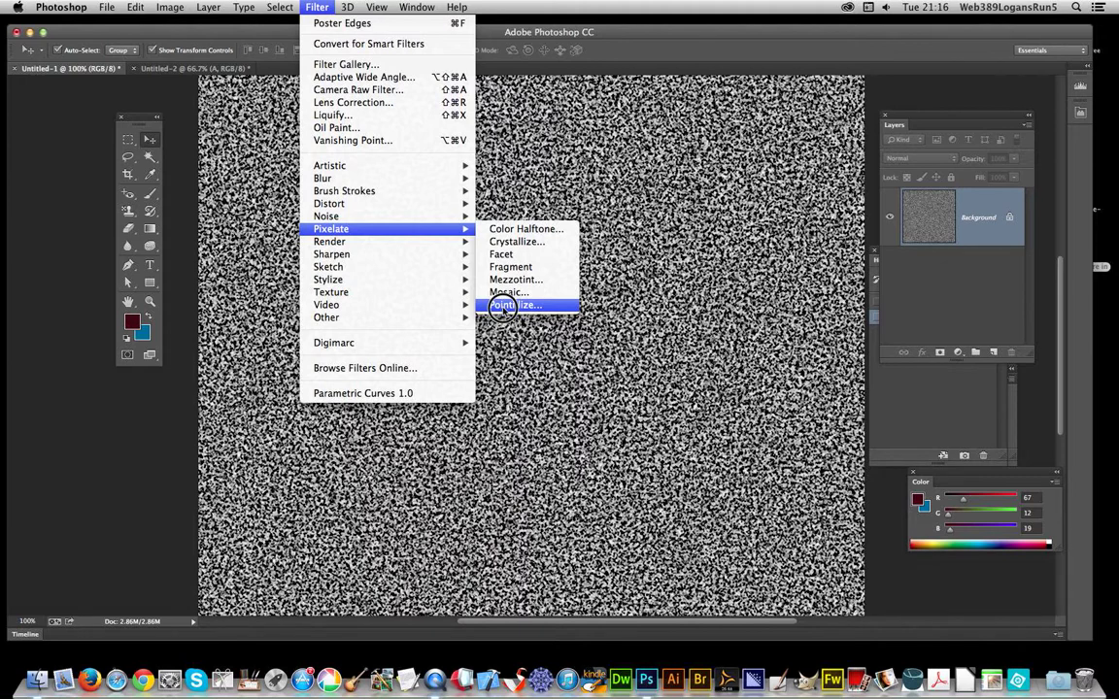
pyautogui.click(503, 305)
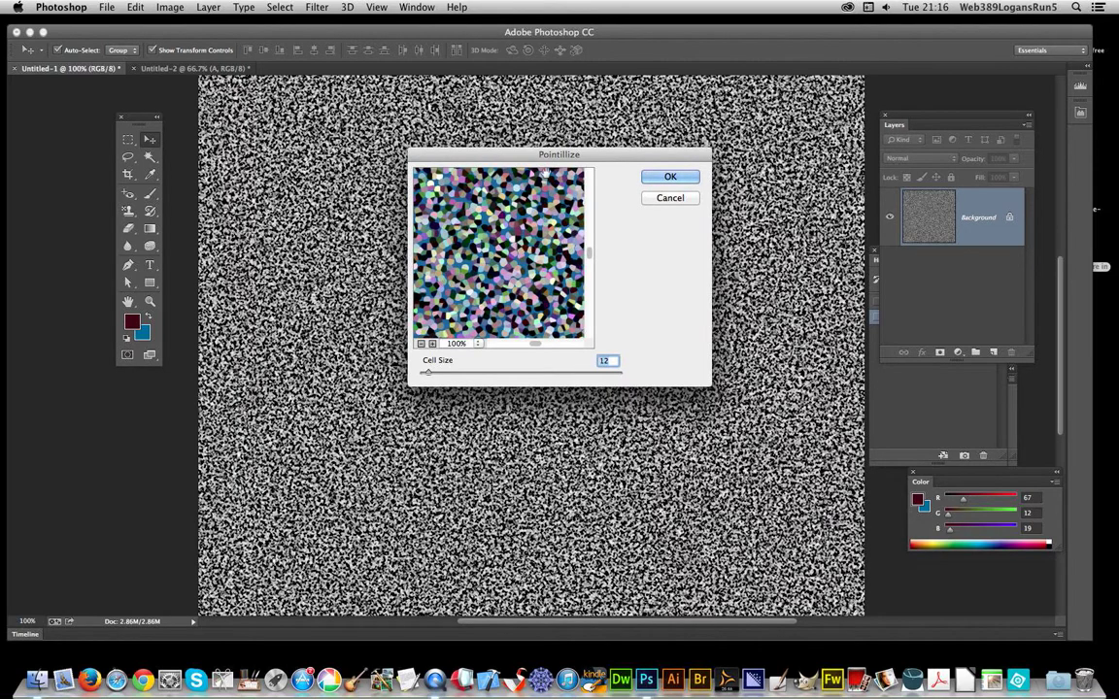
pyautogui.moveTo(428, 374); pyautogui.dragTo(424, 375)
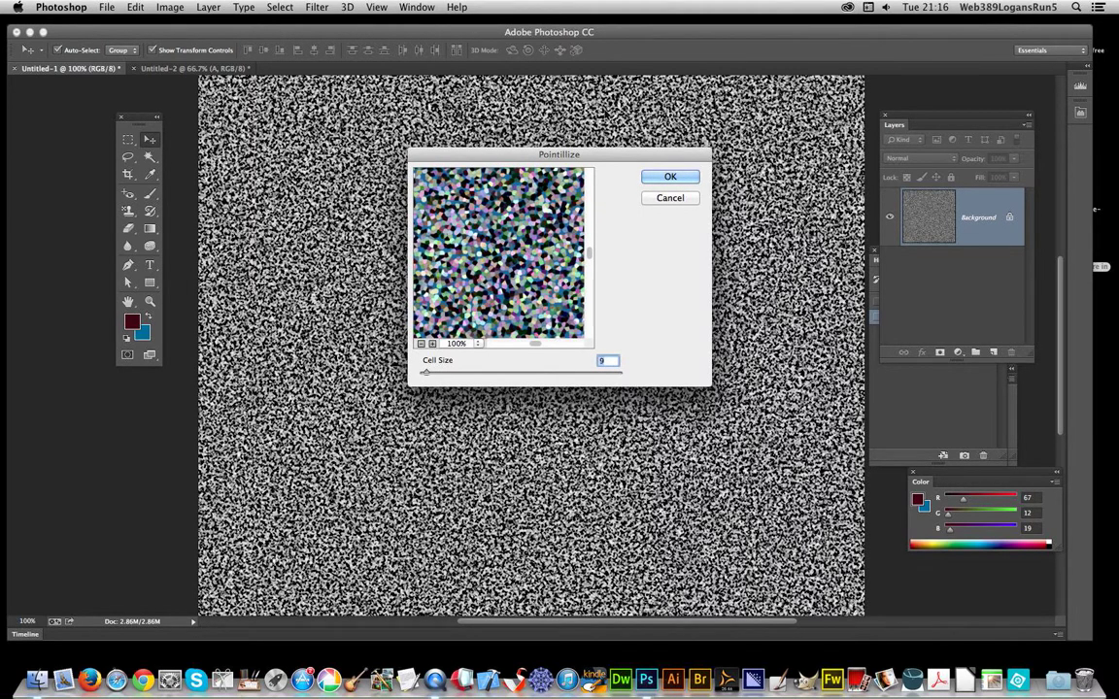
pyautogui.click(673, 177)
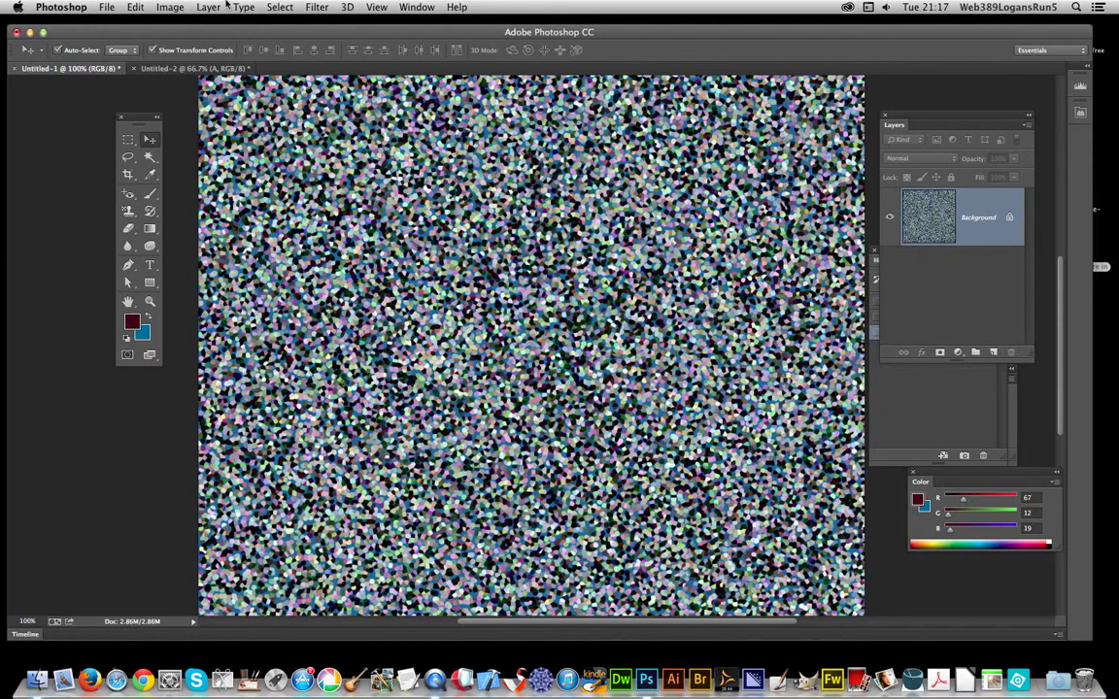
# Step: Define the speckled dot image as a new pattern named 'Pattern 2'
pyautogui.click(135, 7)
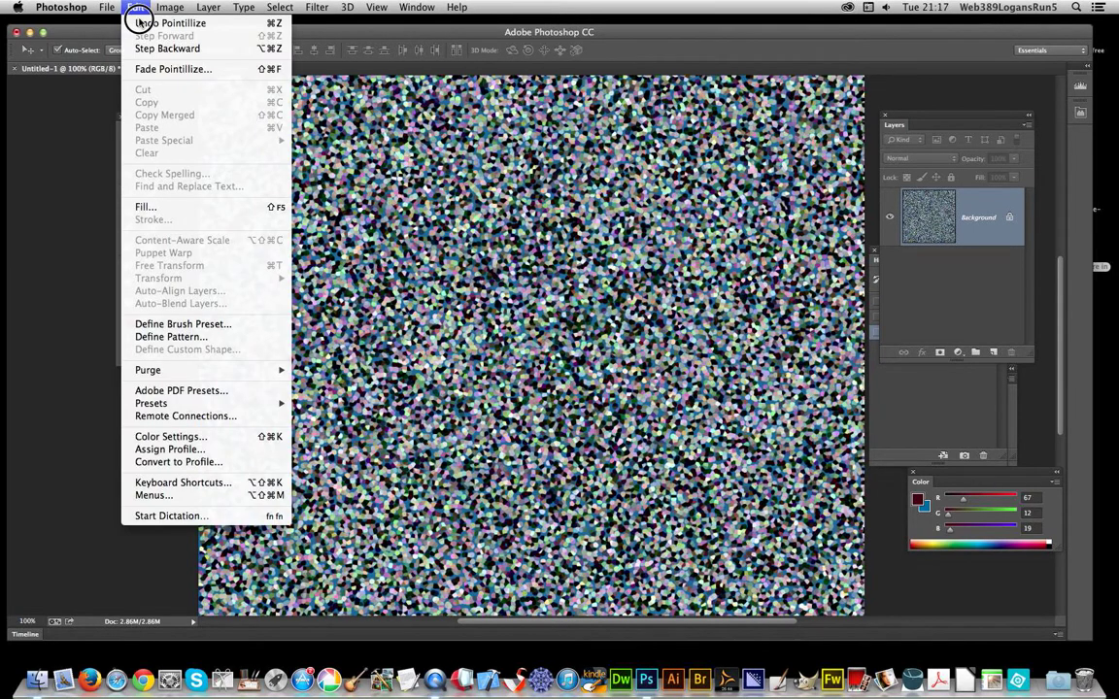
pyautogui.click(178, 339)
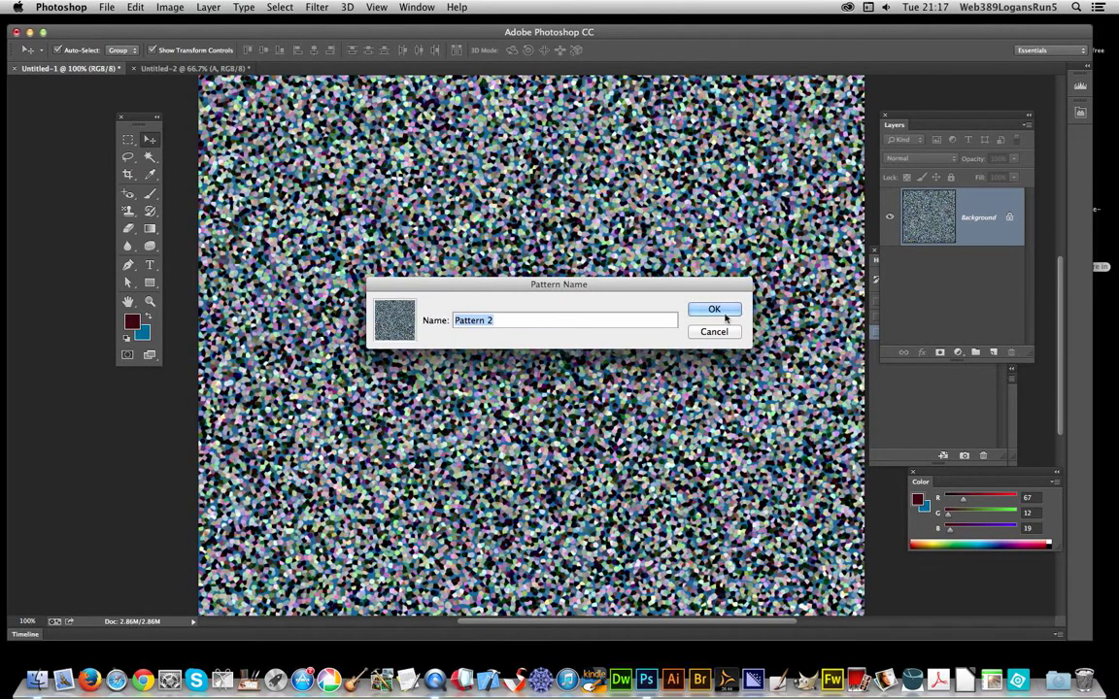
pyautogui.click(714, 310)
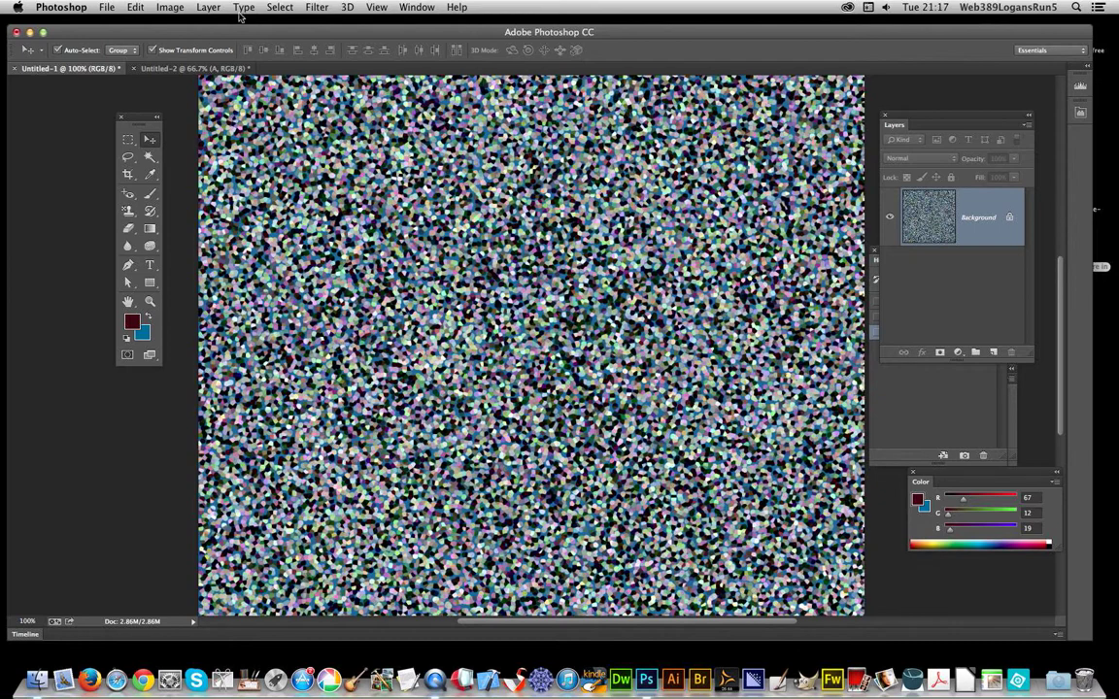
# Step: In Untitled-2, scale the maroon letter A to about 118% by 113%
pyautogui.click(195, 68)
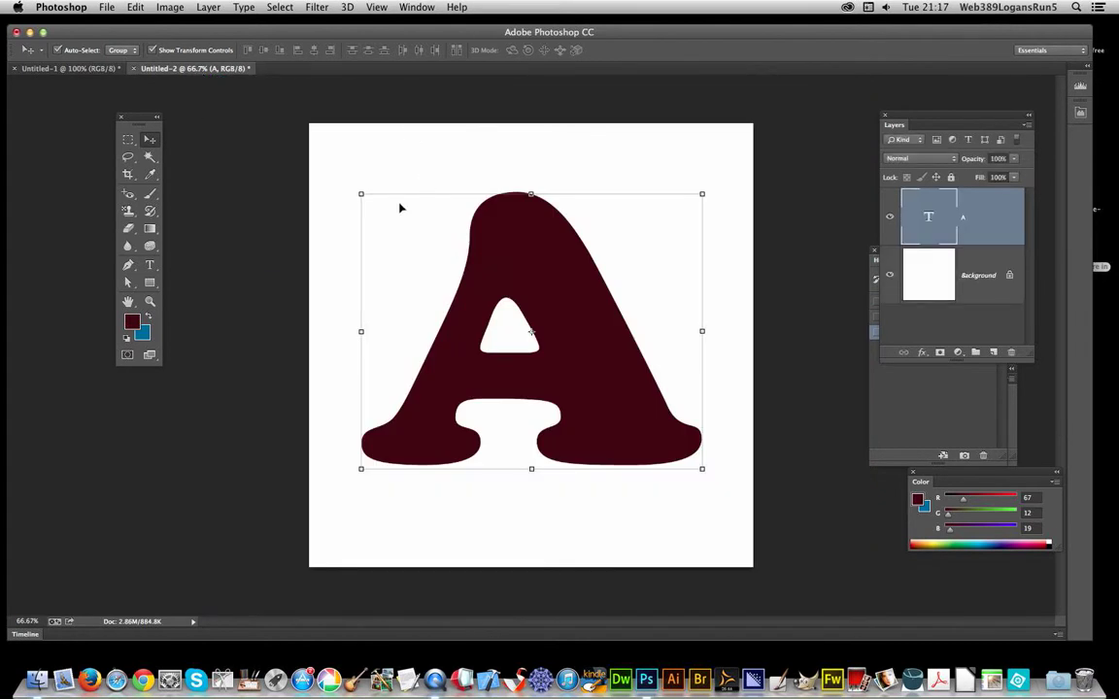
pyautogui.moveTo(360, 197); pyautogui.dragTo(334, 159)
pyautogui.moveTo(669, 511); pyautogui.dragTo(735, 569)
pyautogui.doubleClick(679, 458)
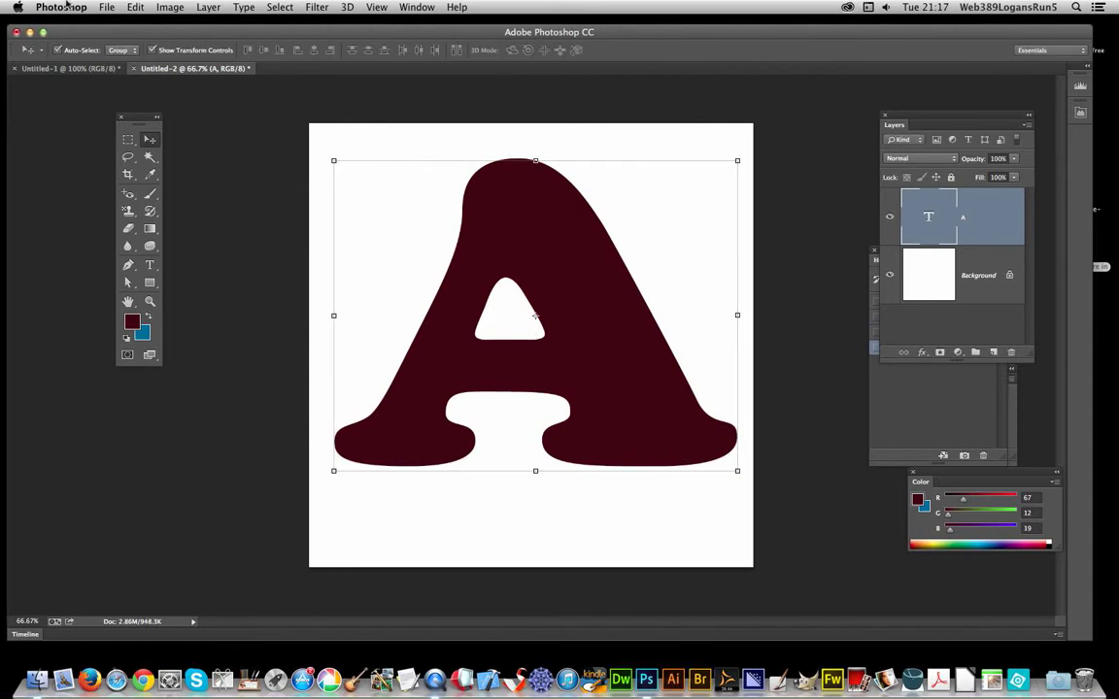
# Step: Give the letter A a Pattern Overlay layer style using the new speckled Pattern 2
pyautogui.click(198, 6)
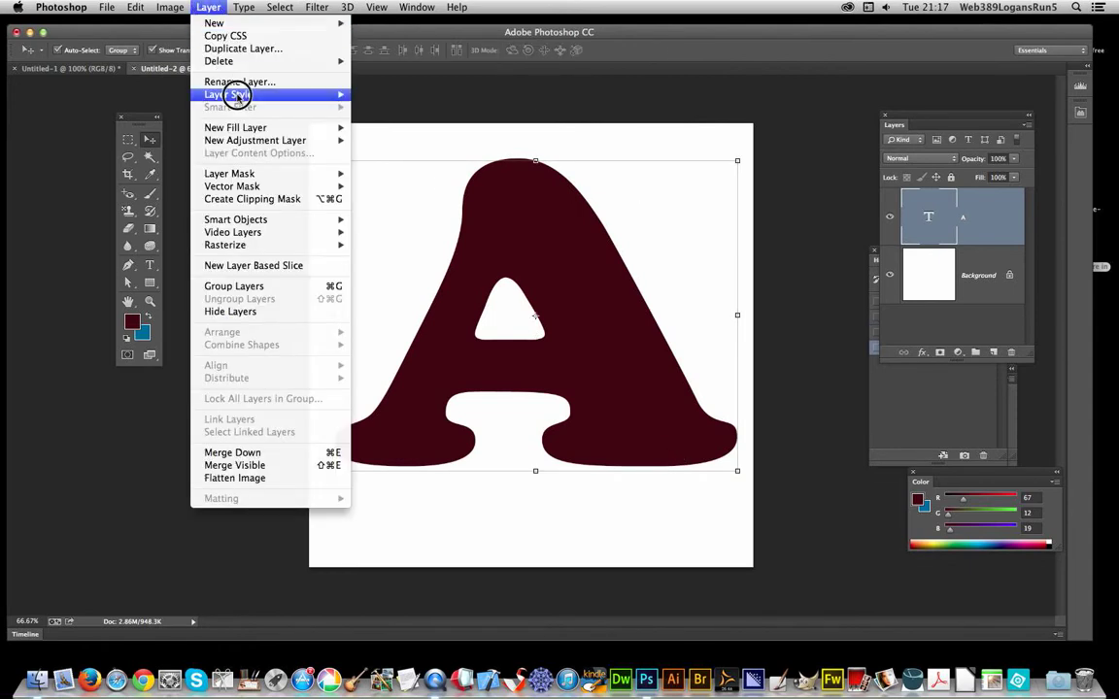
pyautogui.moveTo(240, 94)
pyautogui.click(396, 215)
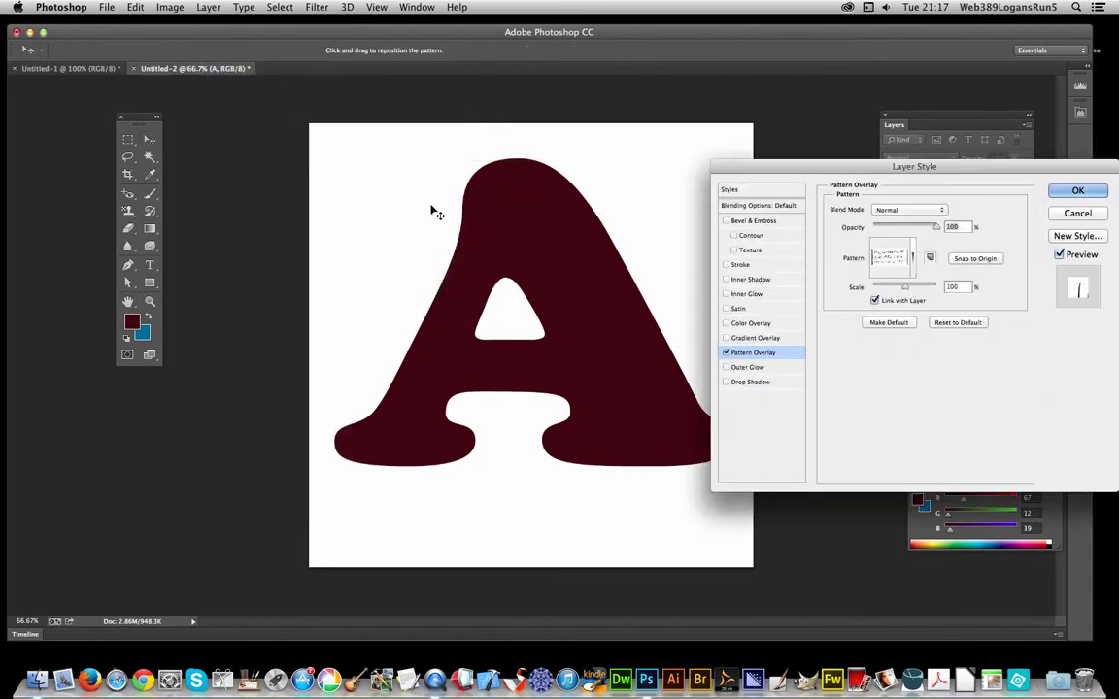
pyautogui.click(890, 258)
pyautogui.click(1003, 425)
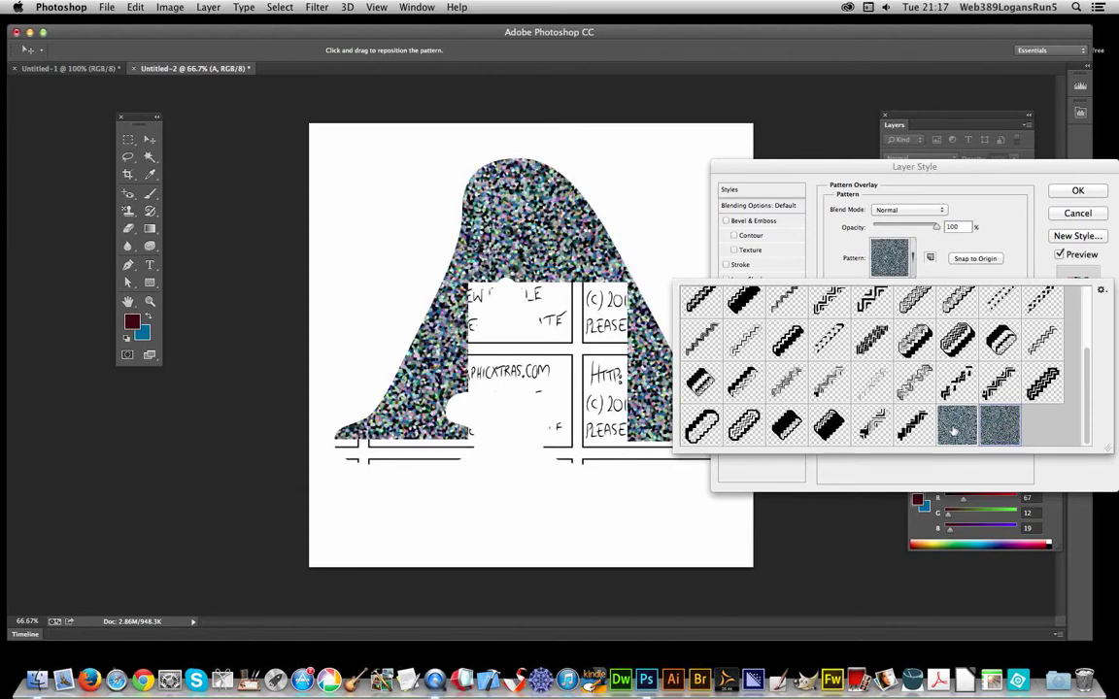
pyautogui.click(955, 429)
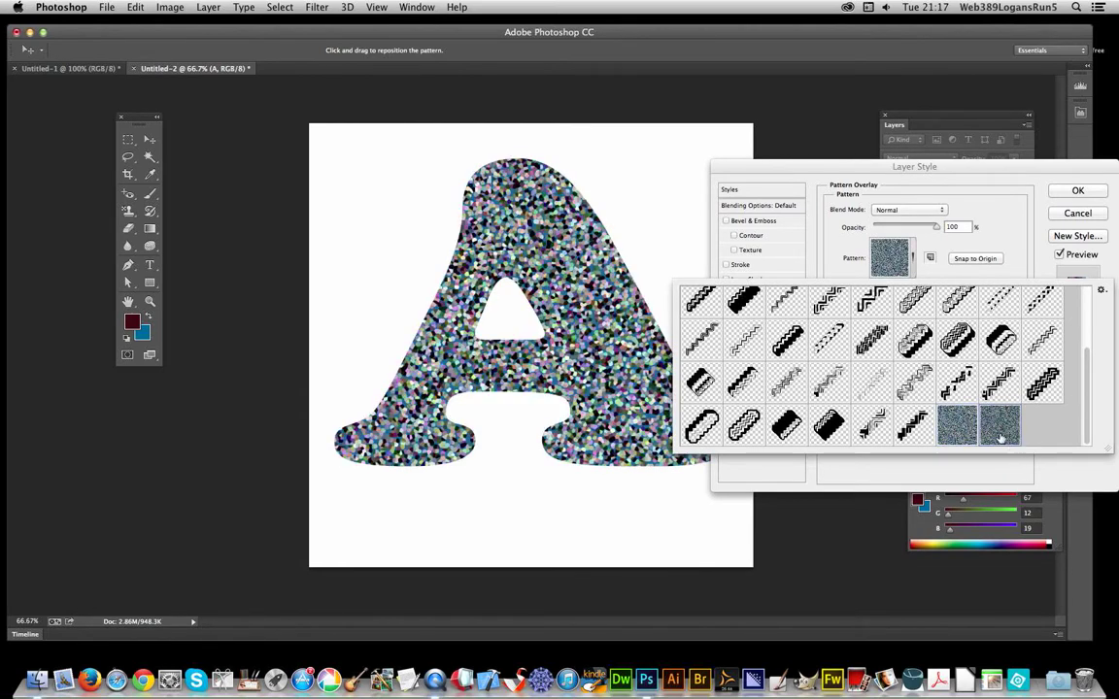
pyautogui.click(996, 429)
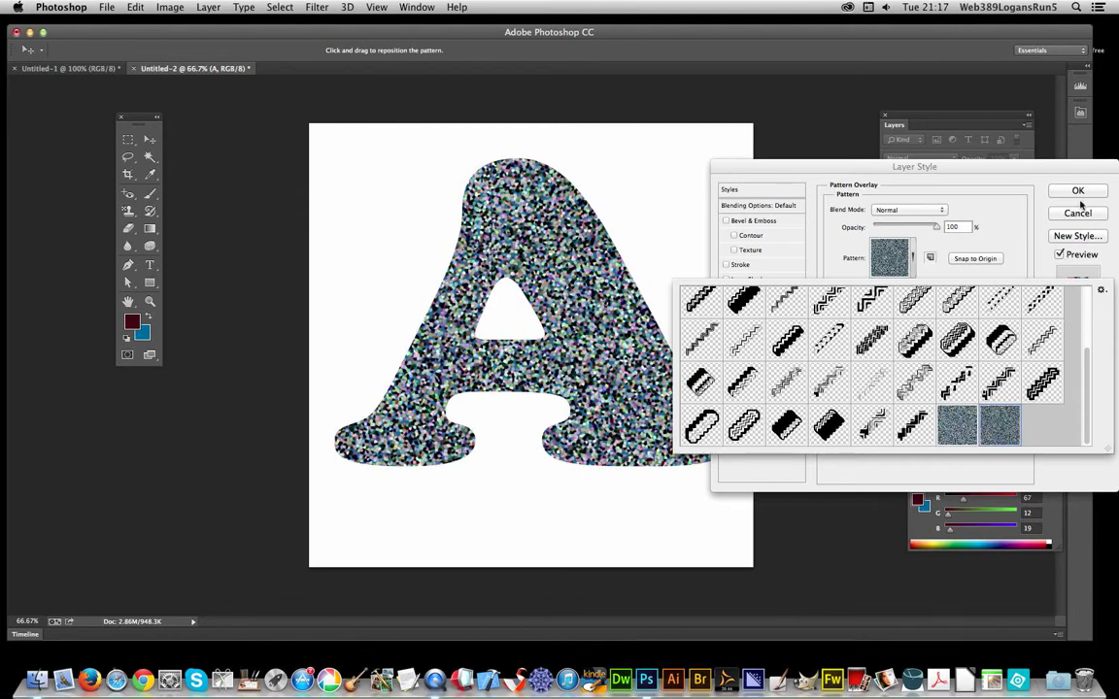
pyautogui.click(1001, 173)
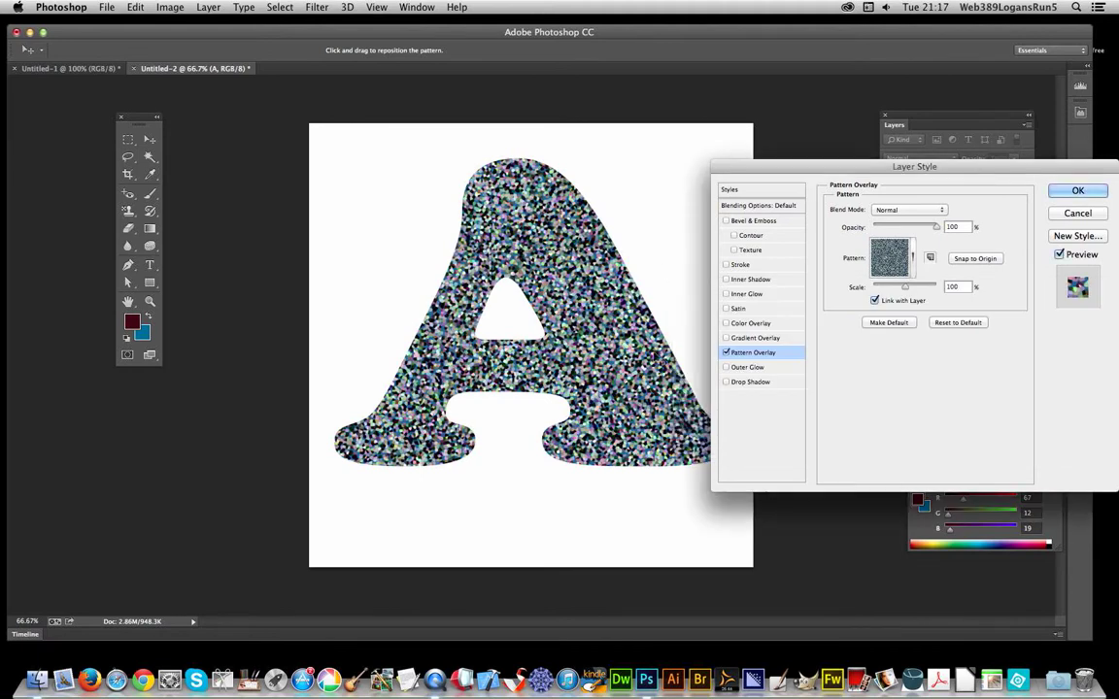
# Step: Add a Color Overlay to the letter A blended in Darken mode
pyautogui.click(759, 327)
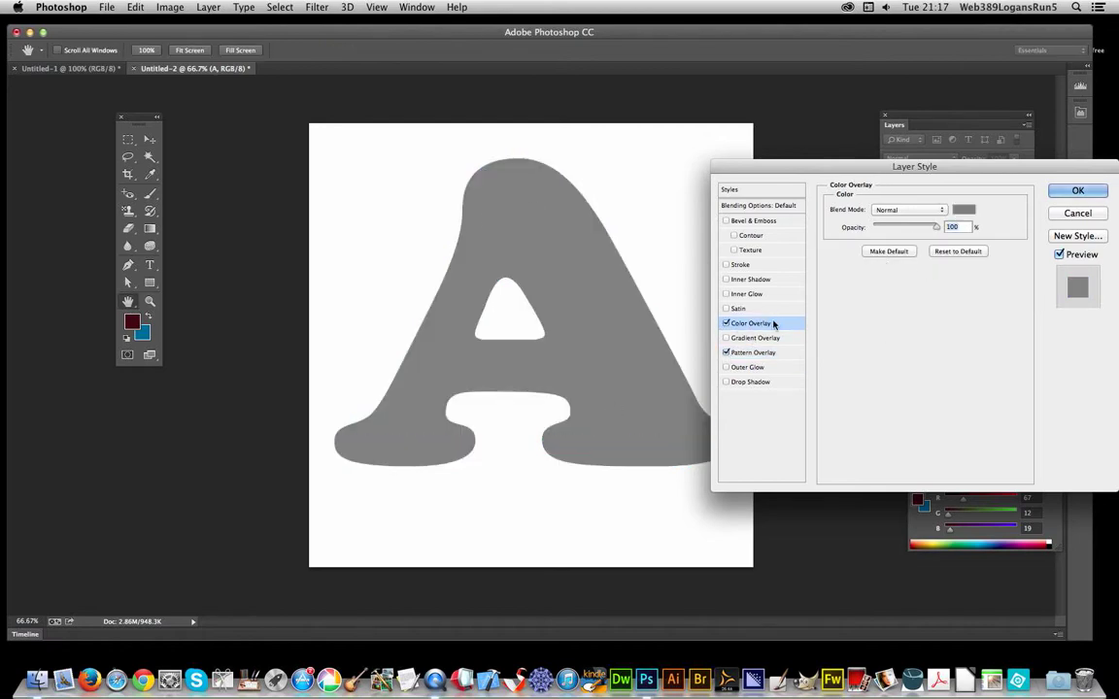
pyautogui.click(888, 212)
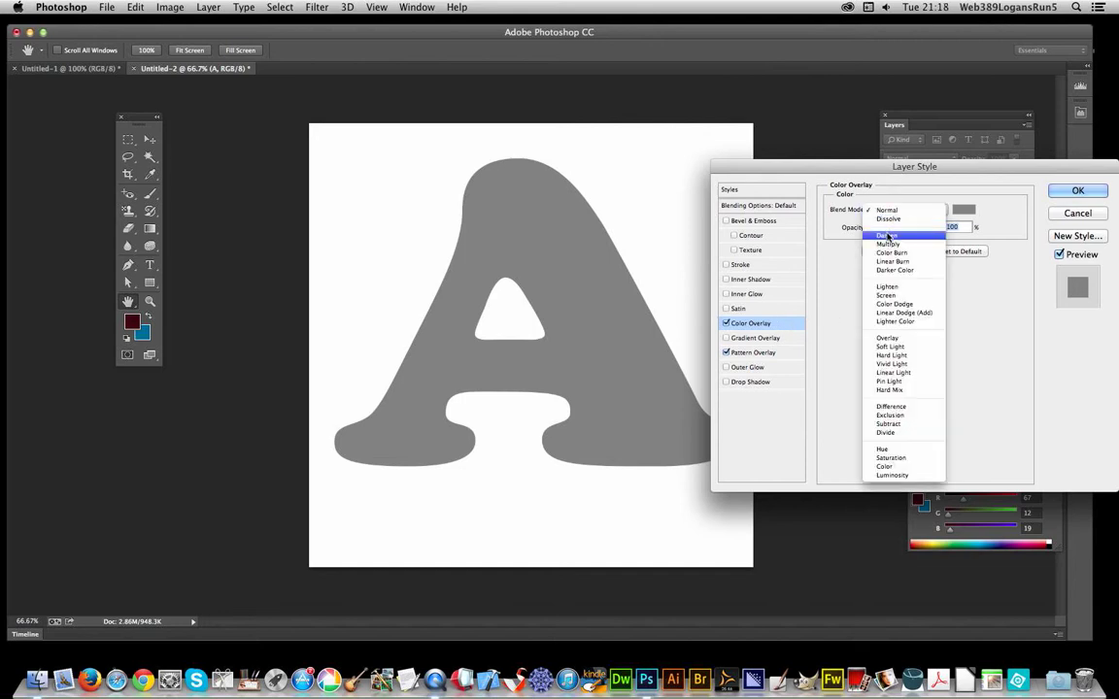
pyautogui.click(886, 235)
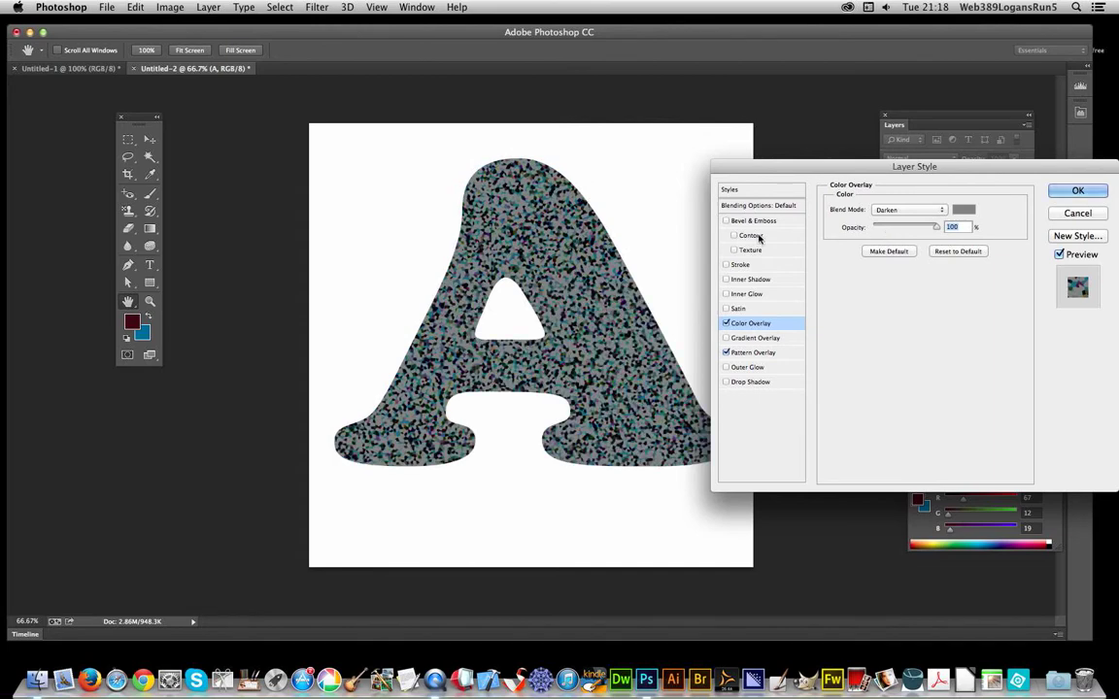
# Step: Set the Color Overlay colour to cyan #00e1fc
pyautogui.click(962, 210)
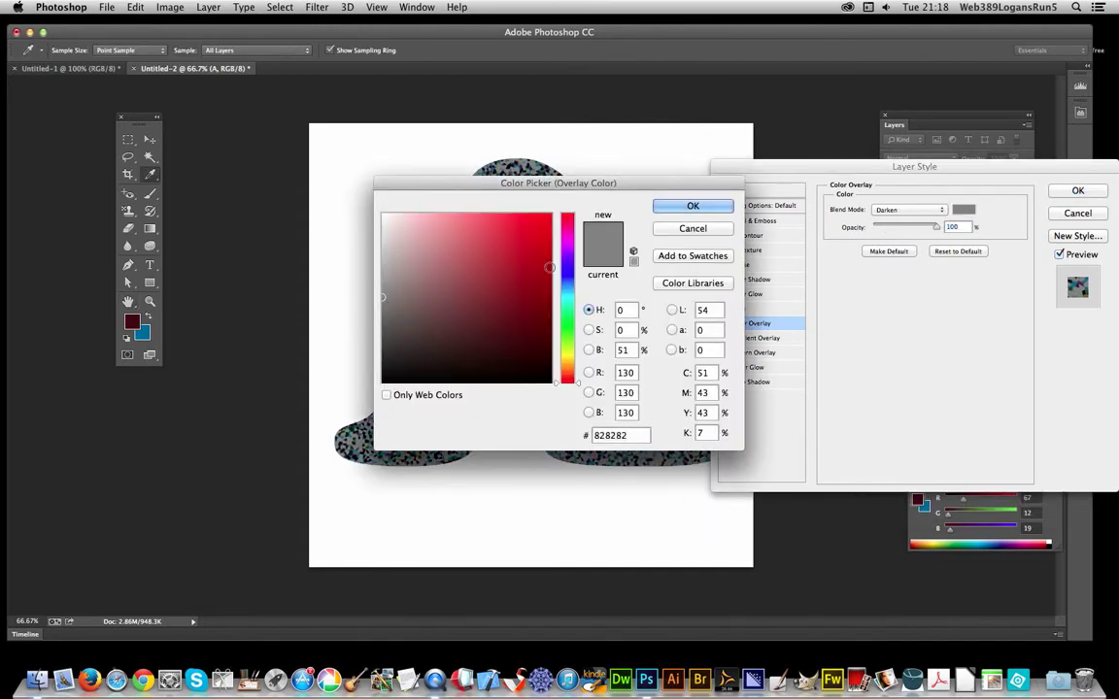
pyautogui.click(569, 354)
pyautogui.moveTo(538, 250); pyautogui.dragTo(567, 223)
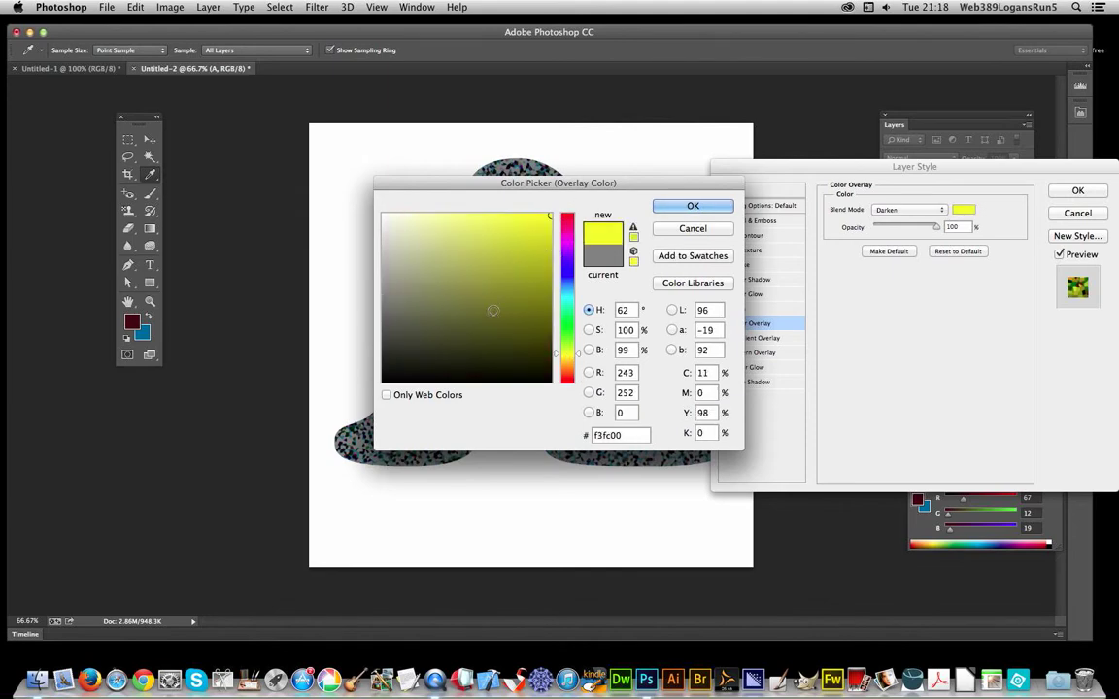
pyautogui.click(570, 370)
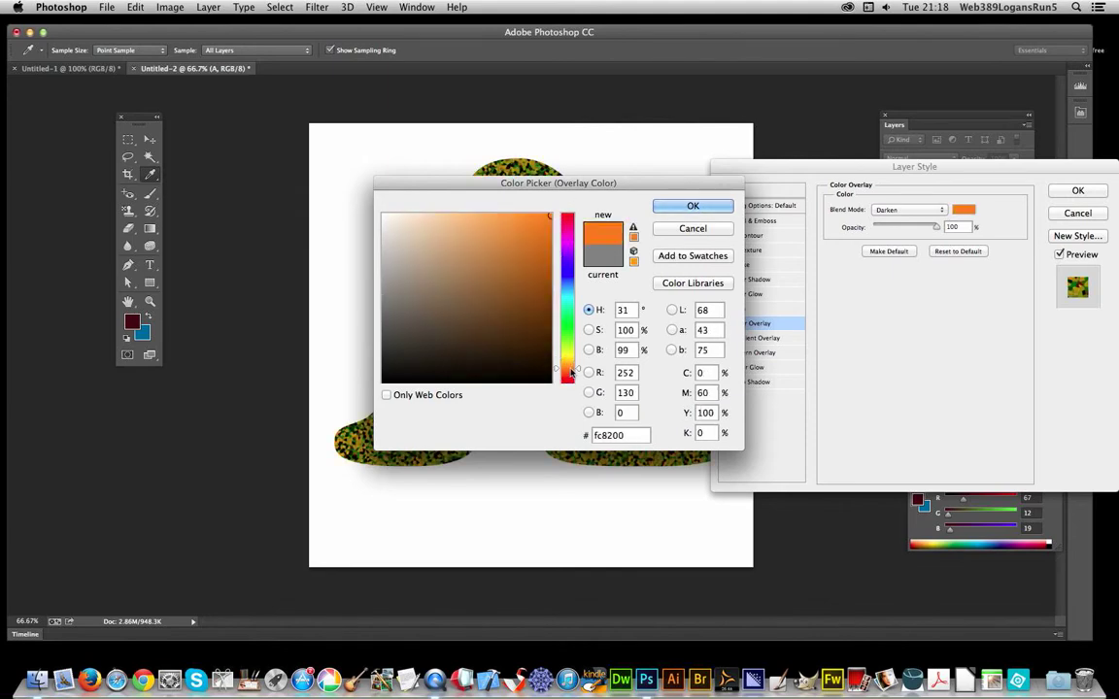
pyautogui.click(568, 361)
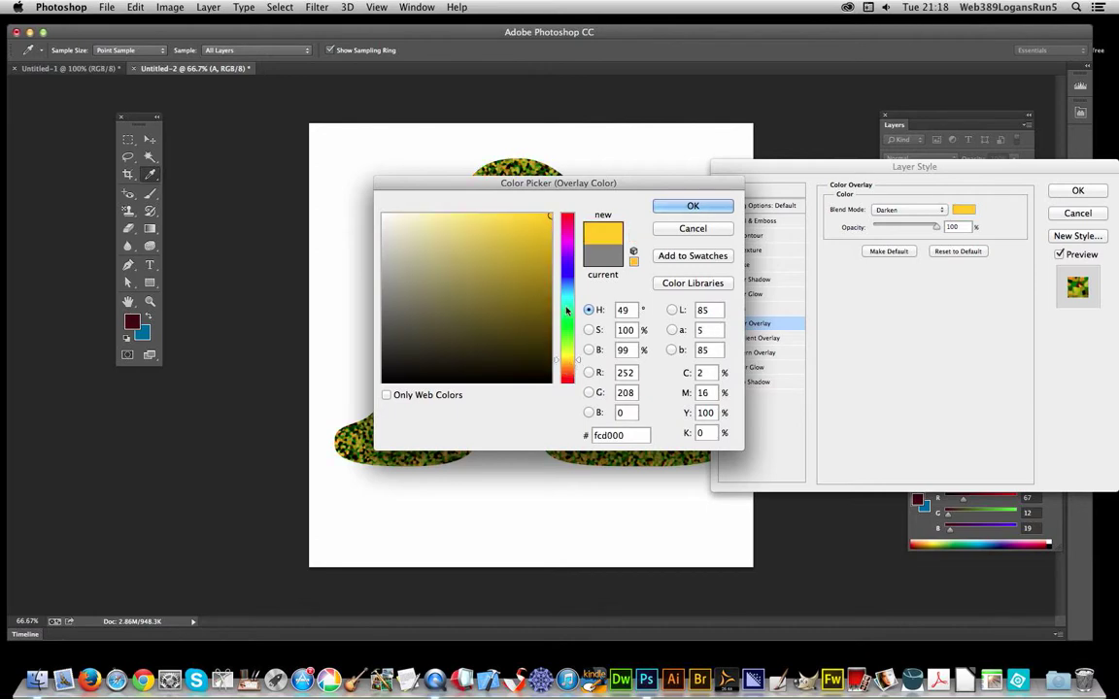
pyautogui.moveTo(568, 310); pyautogui.dragTo(569, 296)
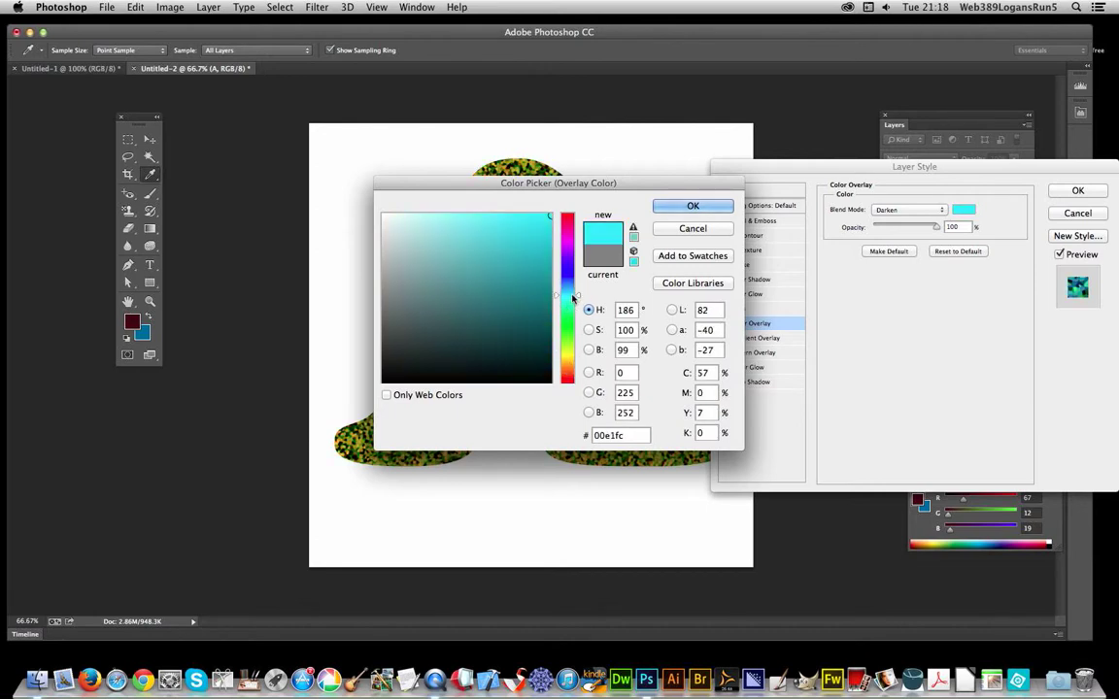
pyautogui.click(693, 206)
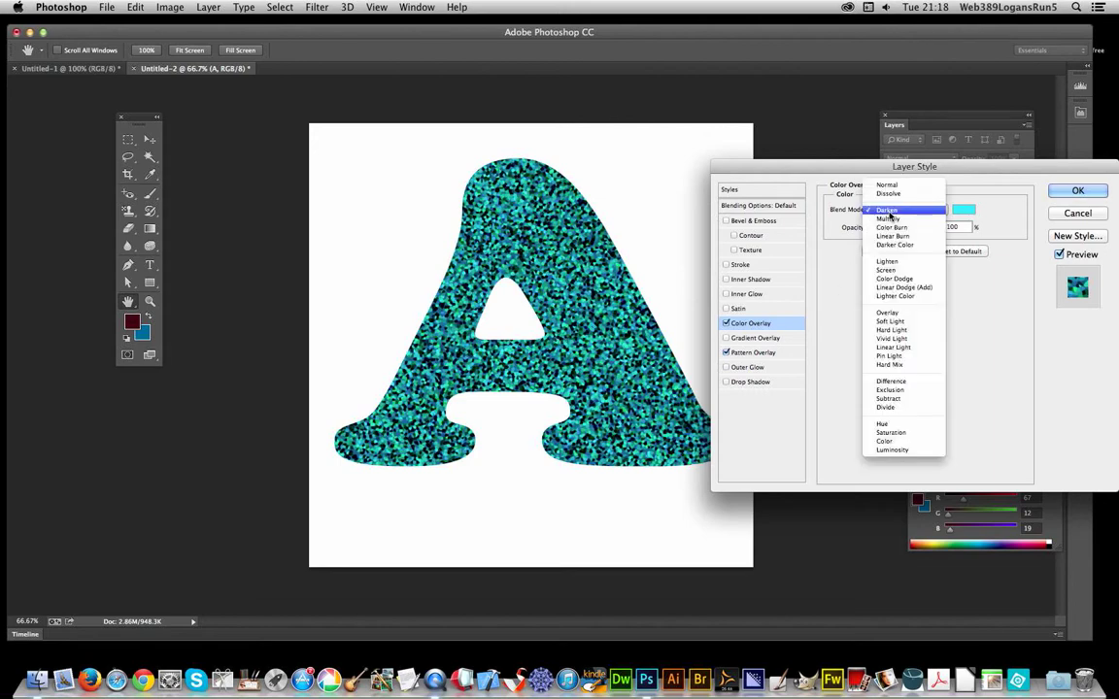
# Step: Preview Multiply, Color Burn, Linear Burn, Darker Color and Color Dodge blending on the cyan overlay
pyautogui.click(890, 219)
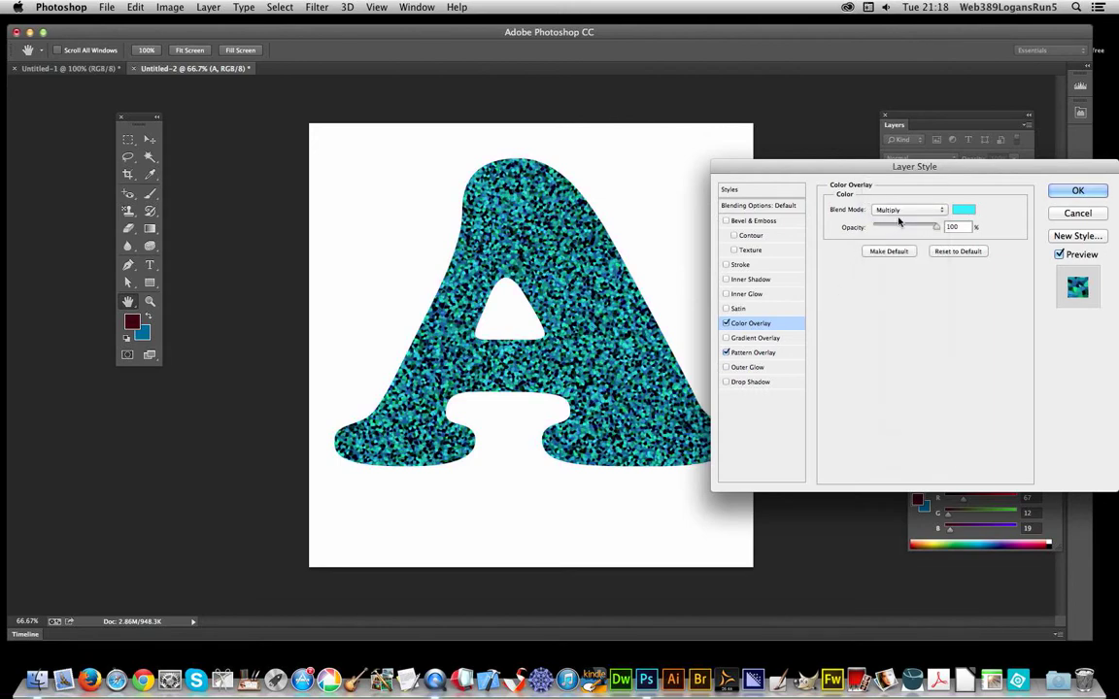
pyautogui.click(892, 214)
pyautogui.click(894, 223)
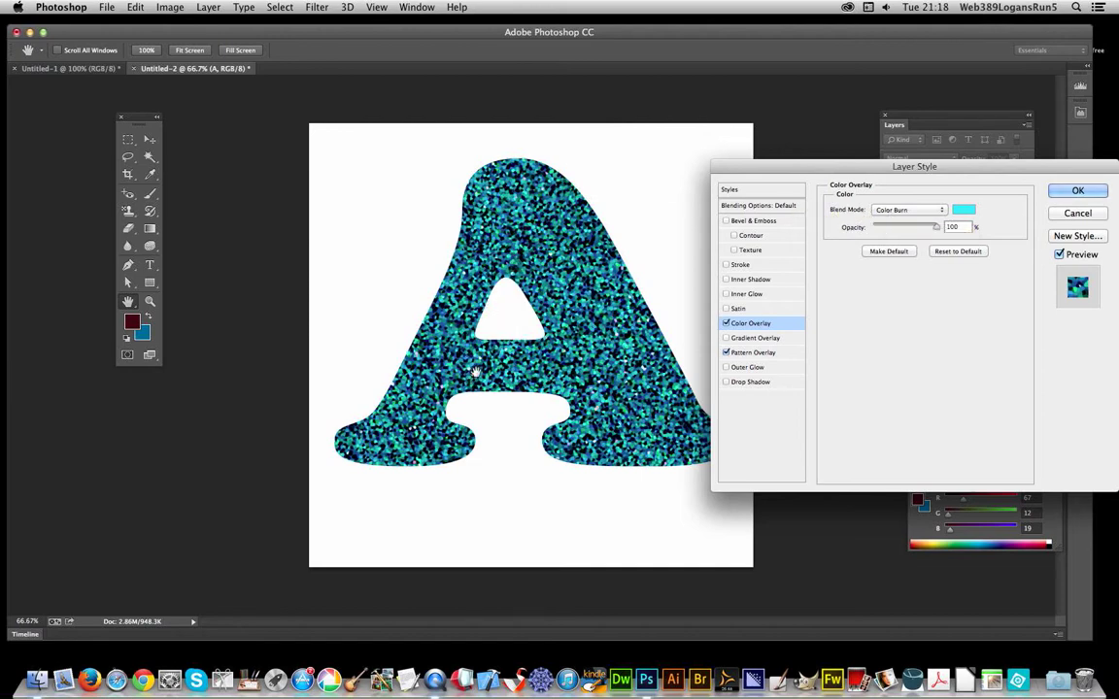
pyautogui.click(895, 215)
pyautogui.click(895, 222)
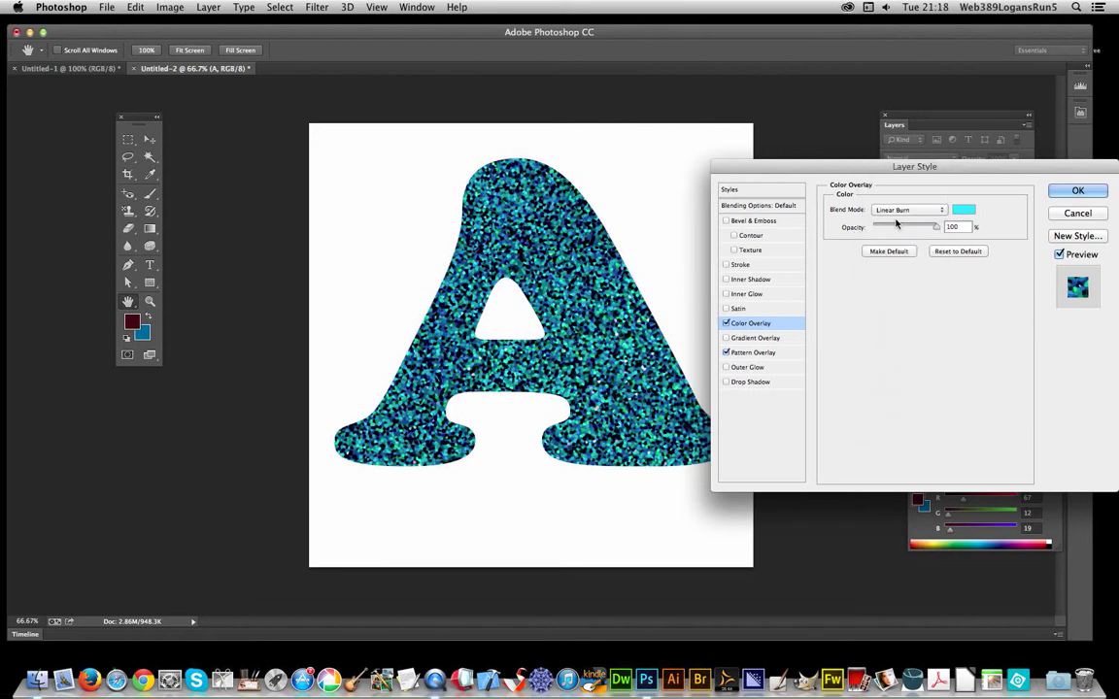
pyautogui.click(895, 212)
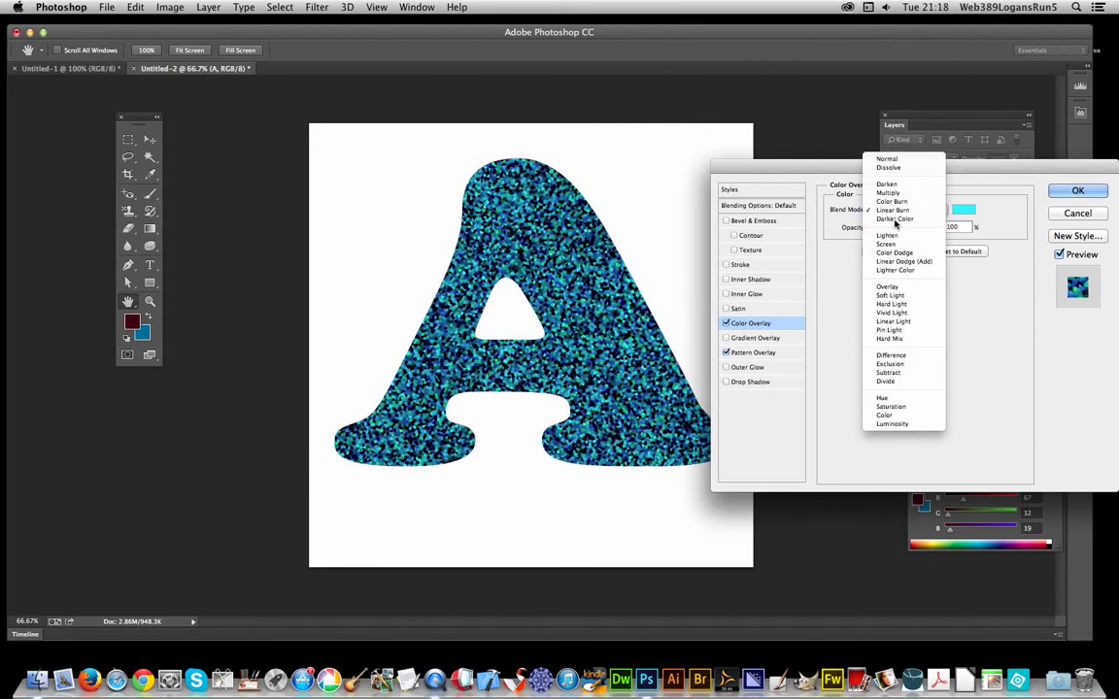
pyautogui.click(896, 221)
pyautogui.click(907, 212)
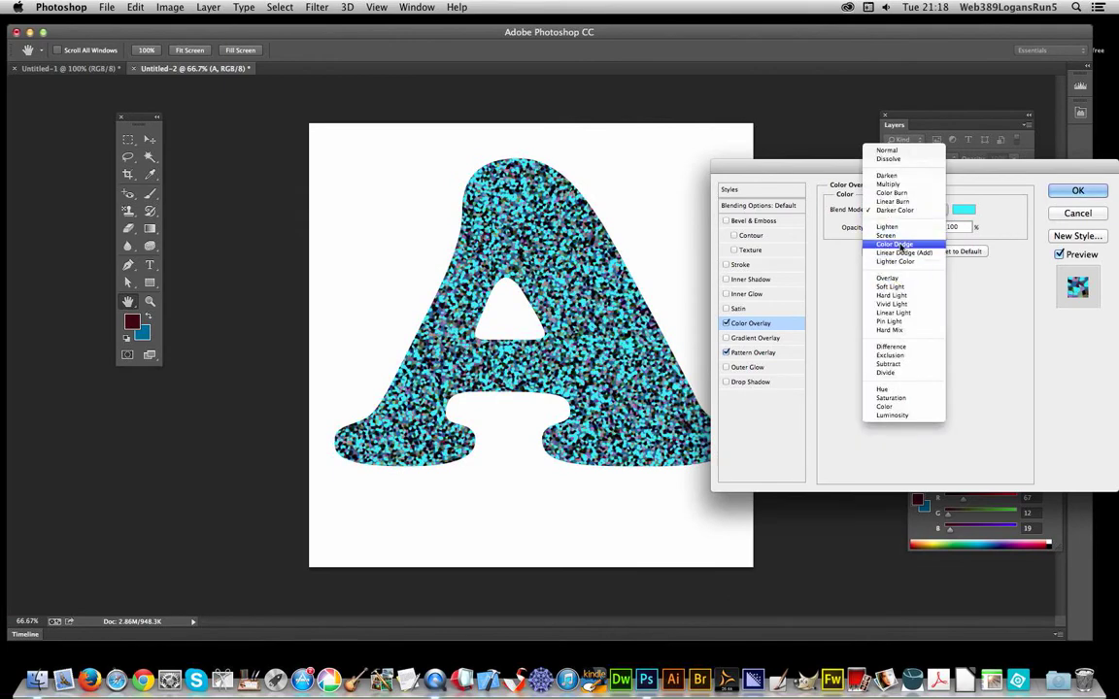
pyautogui.click(901, 244)
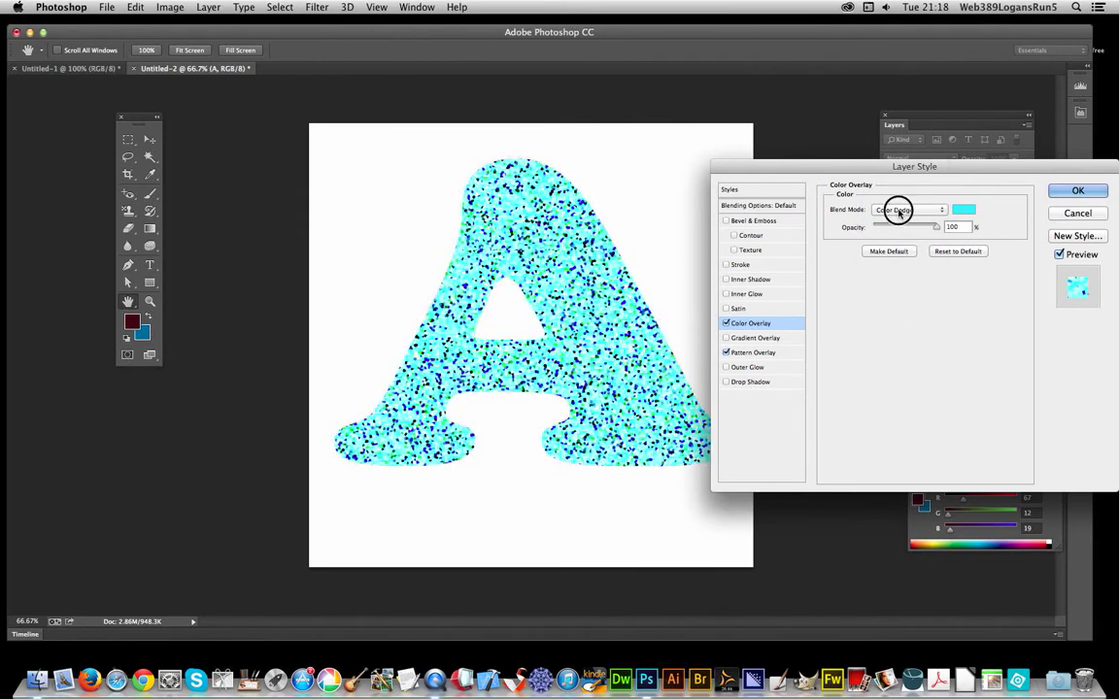
# Step: Try Soft Light, Hard Light and Vivid Light, then settle on Color Burn for the overlay
pyautogui.click(898, 211)
pyautogui.click(897, 251)
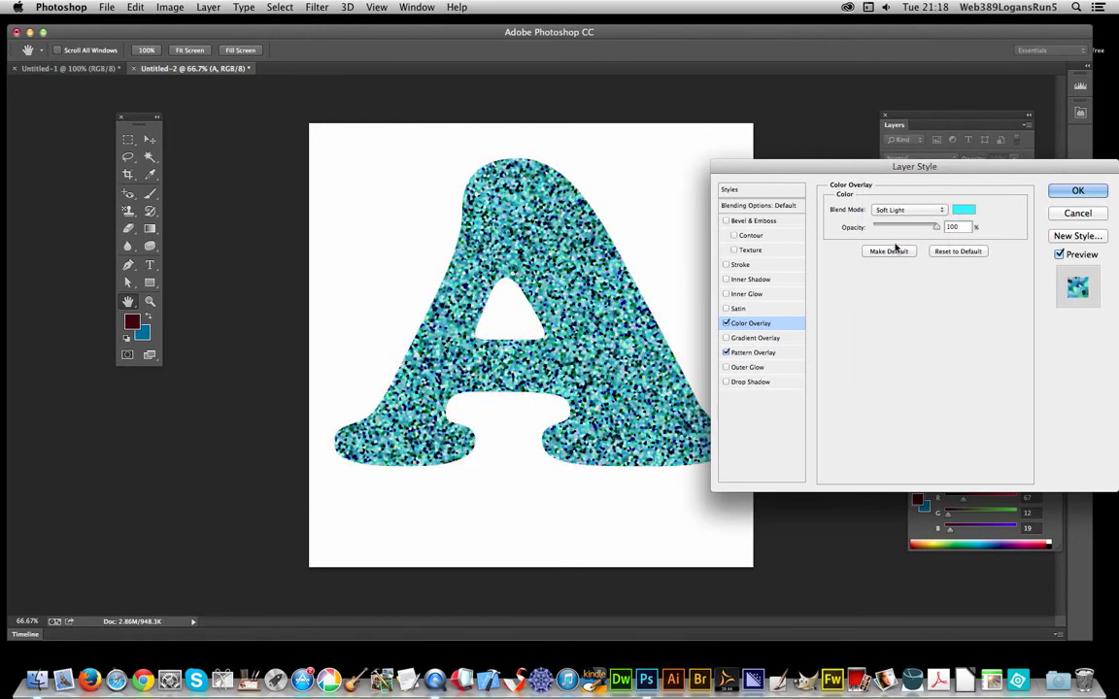
pyautogui.click(899, 211)
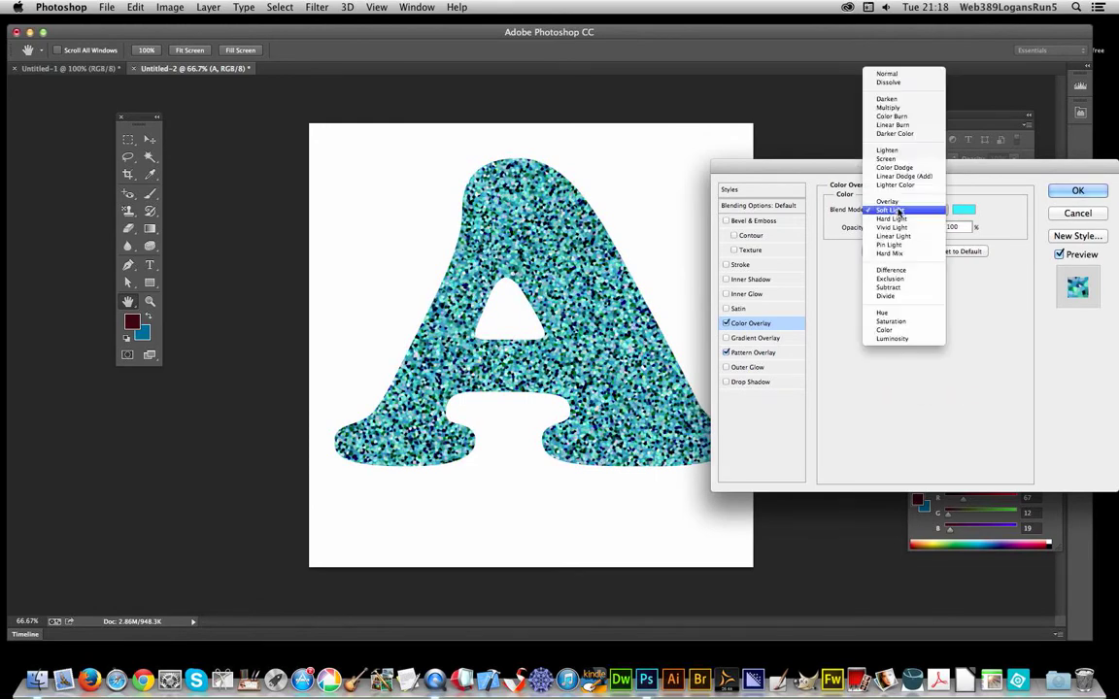
pyautogui.click(899, 219)
pyautogui.click(899, 211)
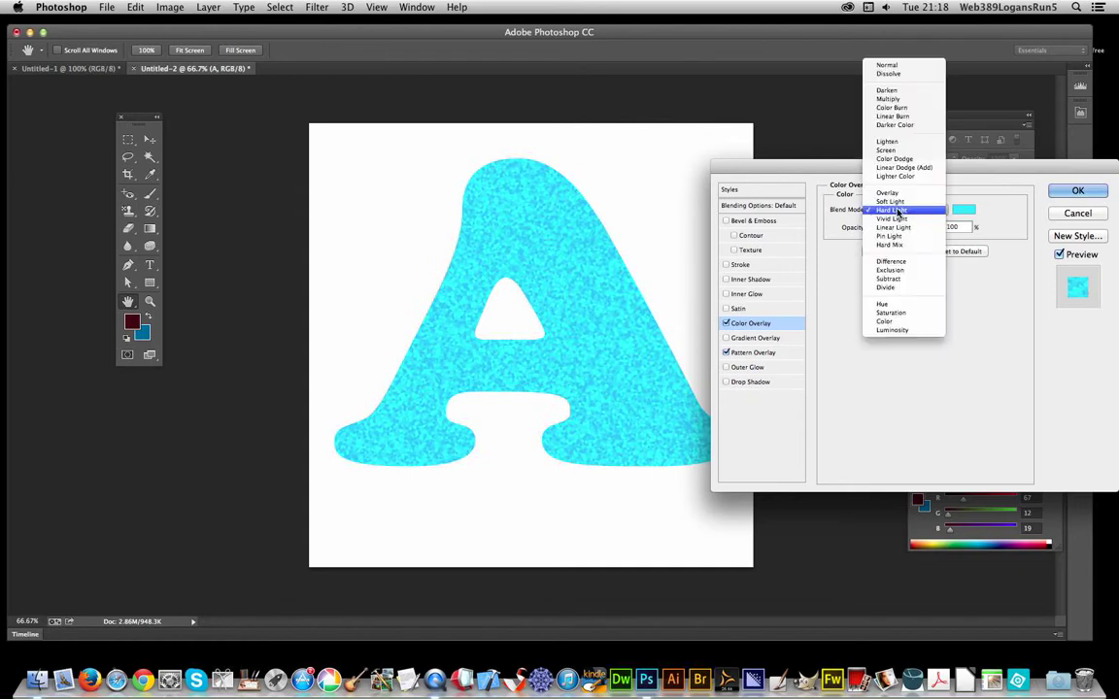
pyautogui.click(894, 220)
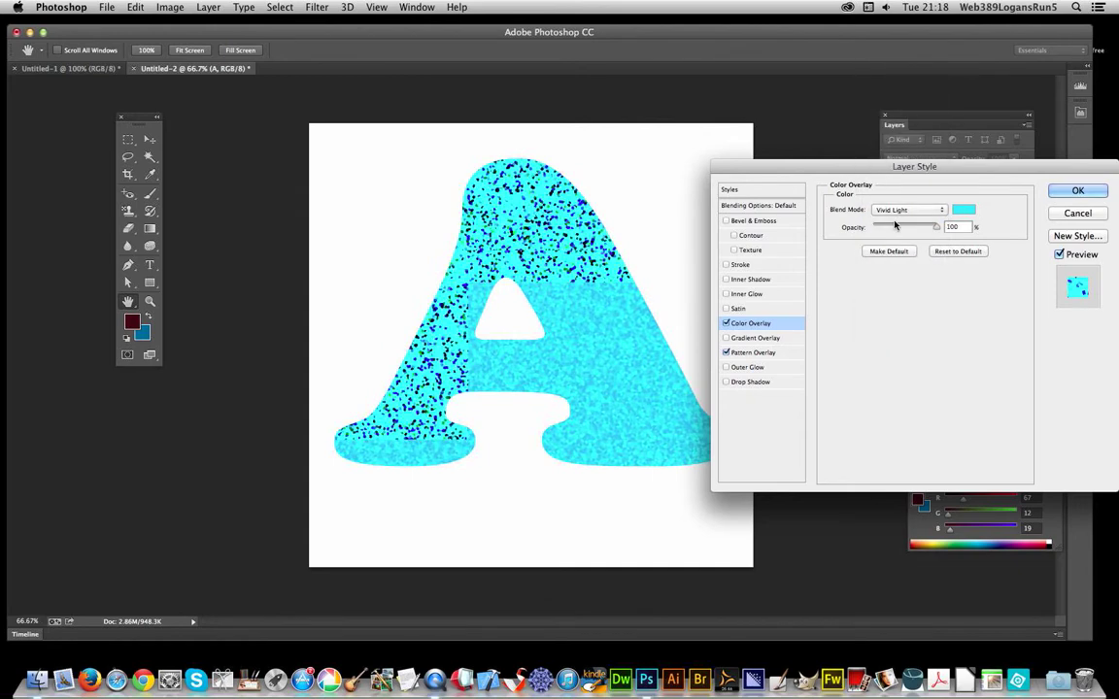
pyautogui.click(899, 211)
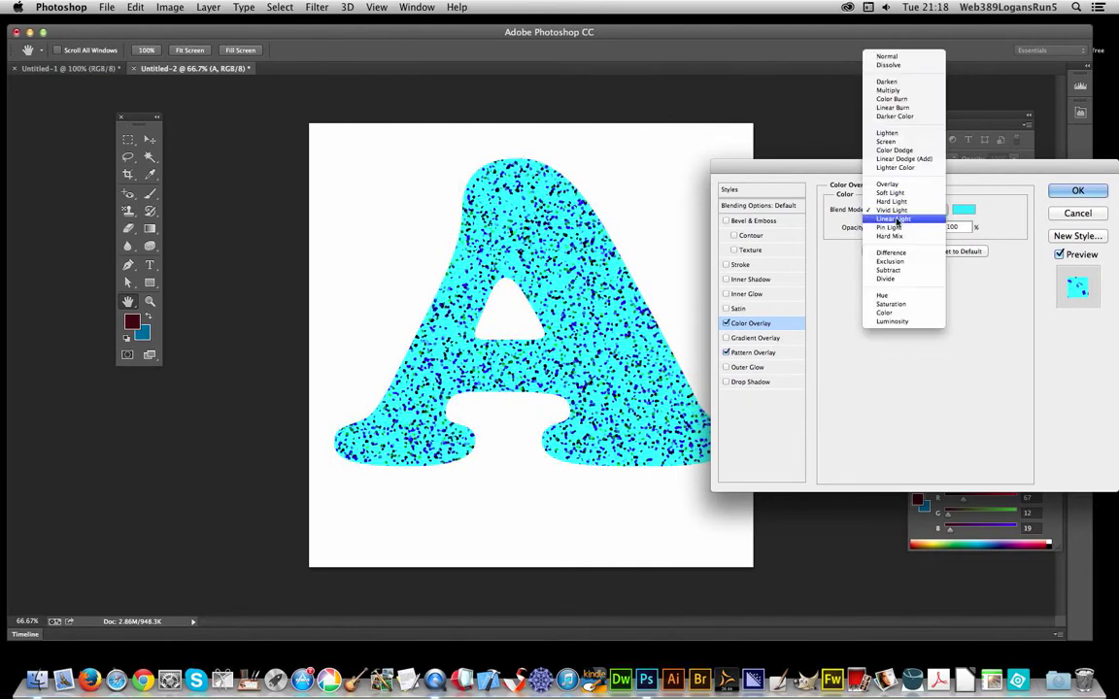
pyautogui.click(909, 99)
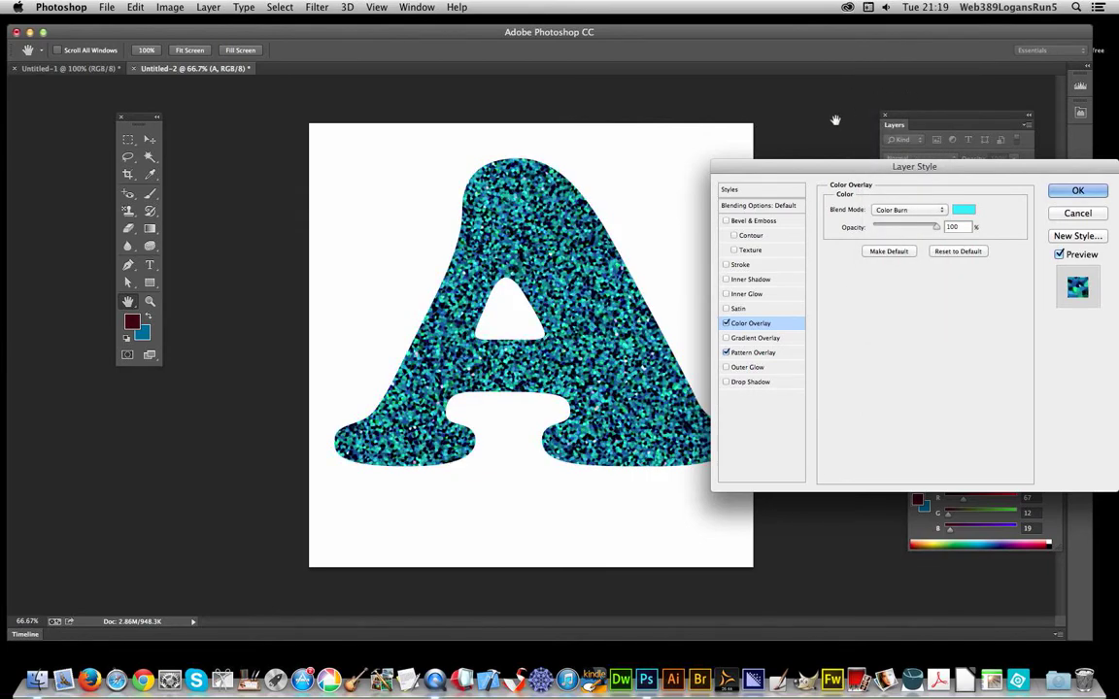
pyautogui.click(1078, 190)
pyautogui.press('v')
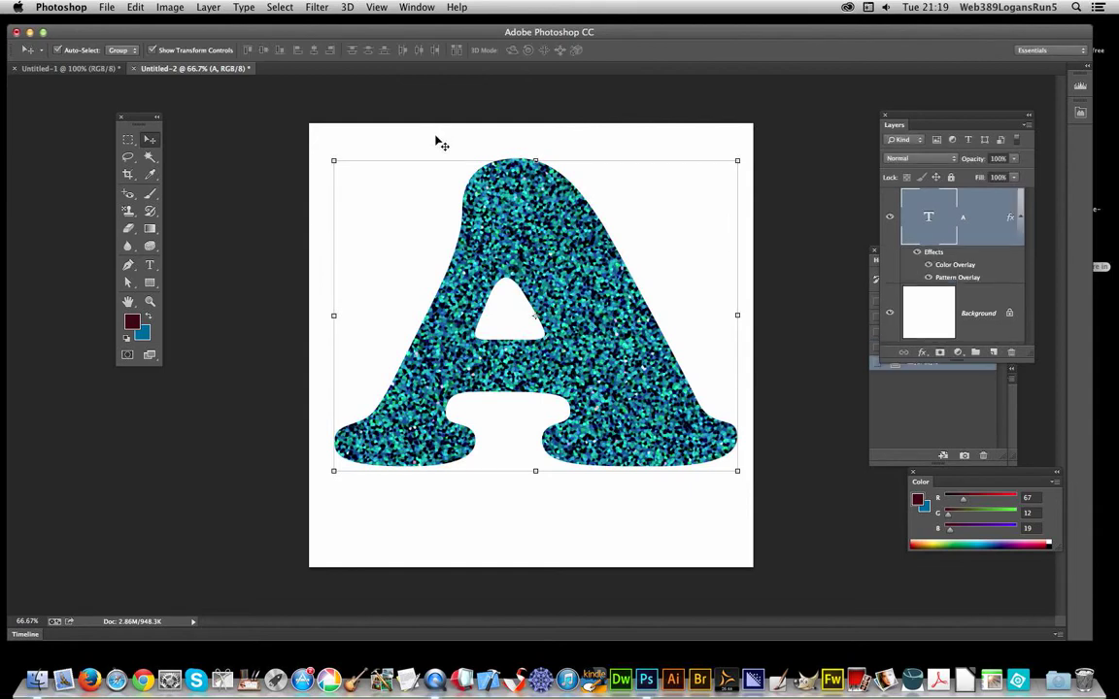